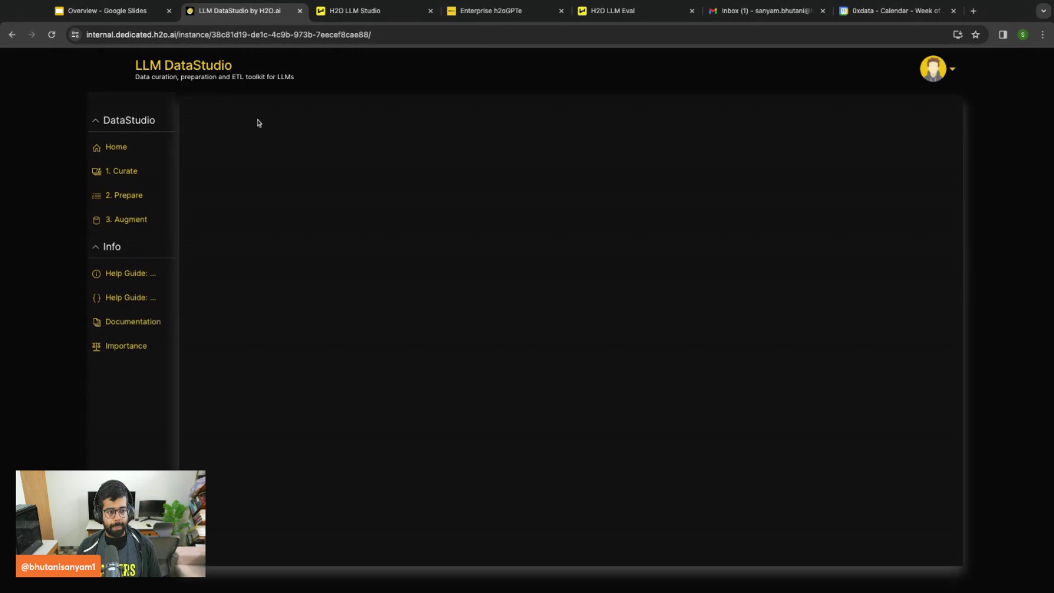
Start a new data curation project and review its document type, task type and webpage URL options
{"action": "left_click", "coordinate": [147, 170]}
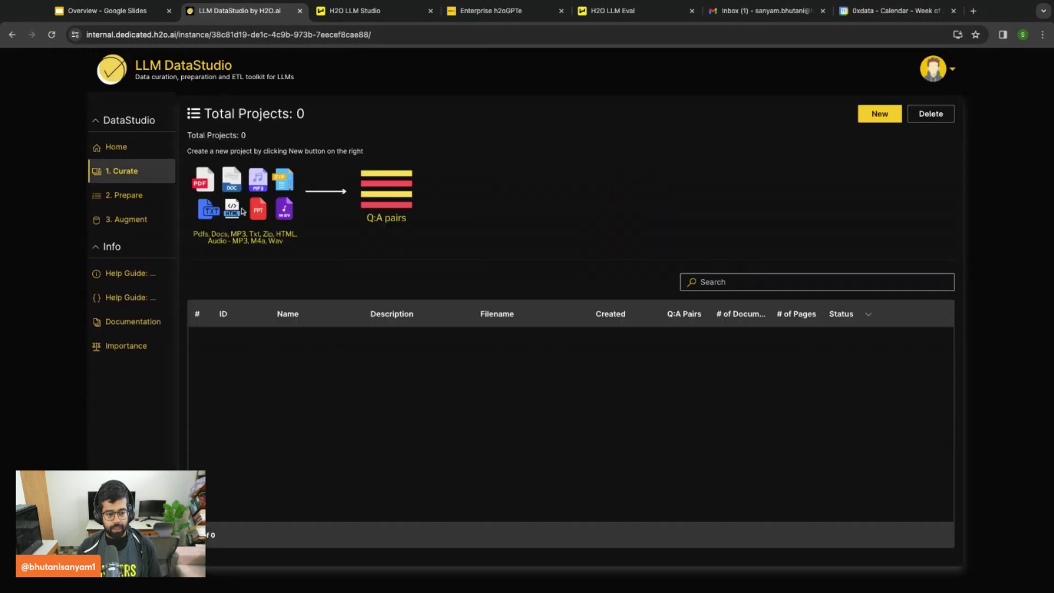
{"action": "left_click", "coordinate": [877, 112]}
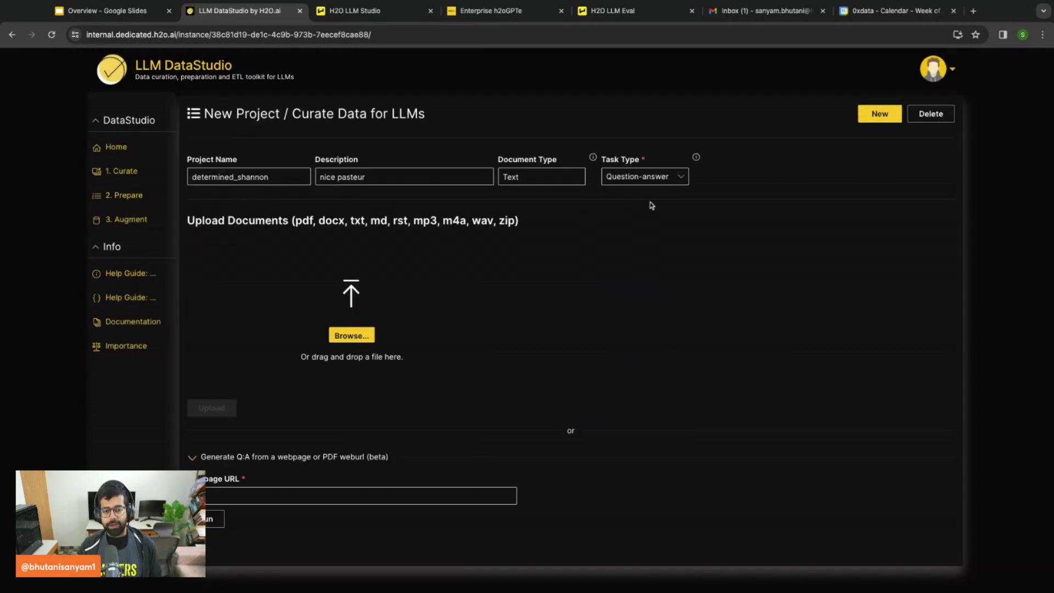
{"action": "left_click", "coordinate": [543, 183]}
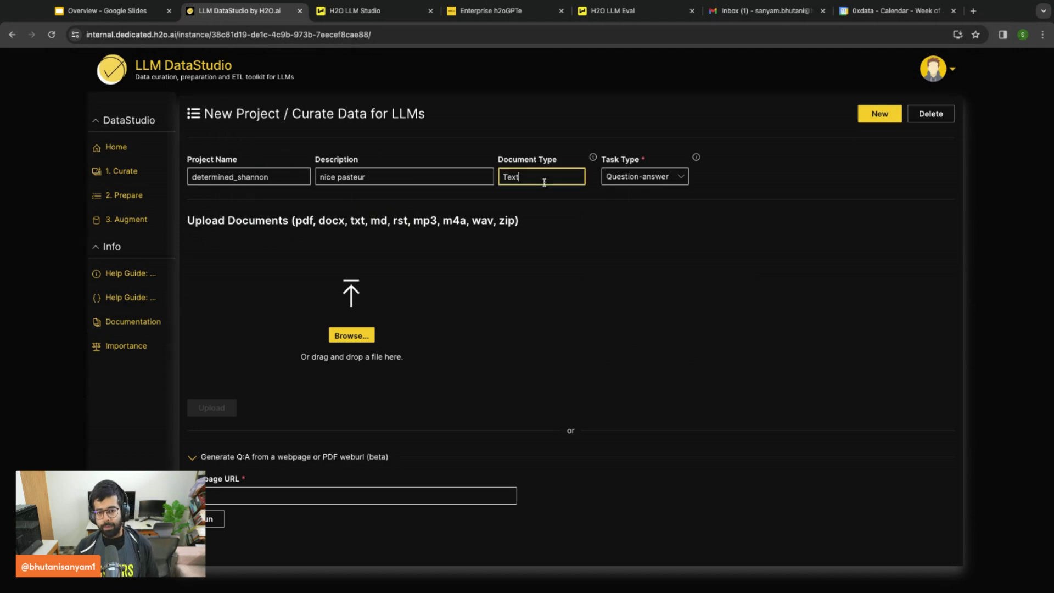
{"action": "left_click", "coordinate": [627, 181]}
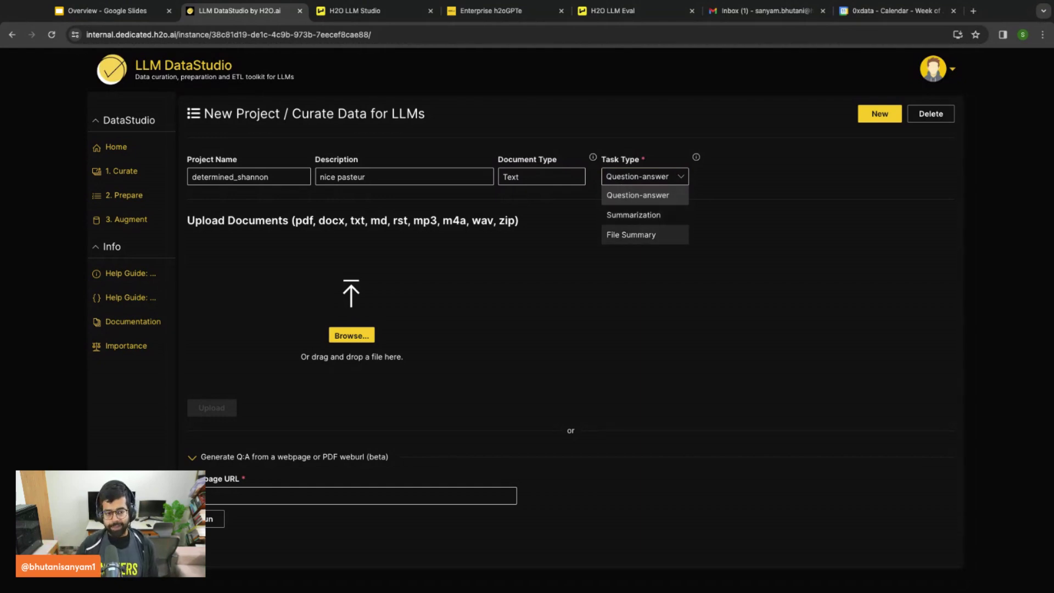
{"action": "left_click", "coordinate": [506, 292]}
{"action": "left_click", "coordinate": [227, 495]}
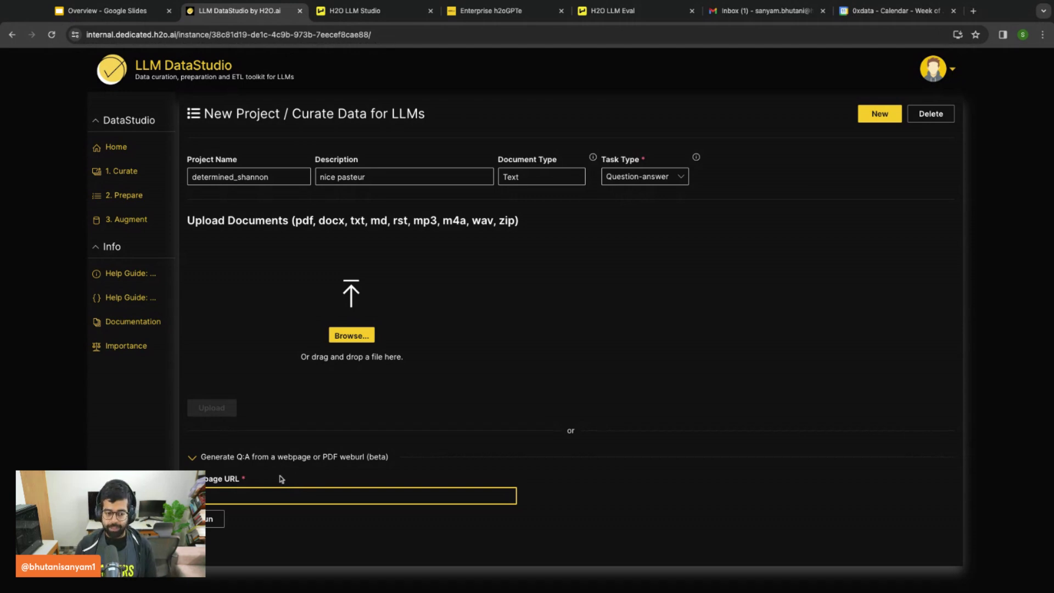
{"action": "left_click", "coordinate": [191, 459]}
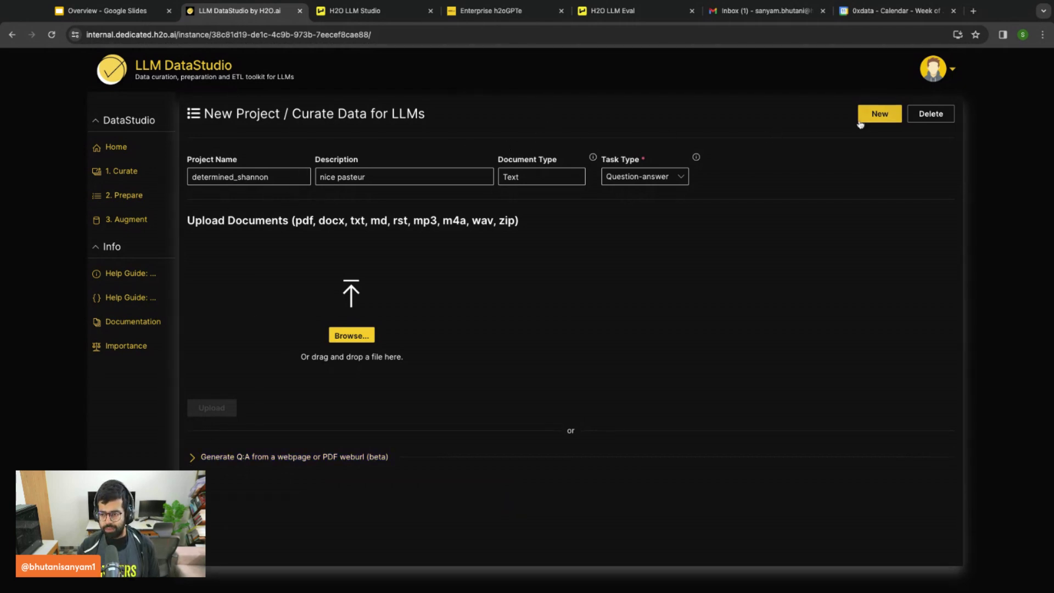
Open the Website Privacy project among the data preparation projects and advance from ingestion to its workflow
{"action": "left_click", "coordinate": [120, 195]}
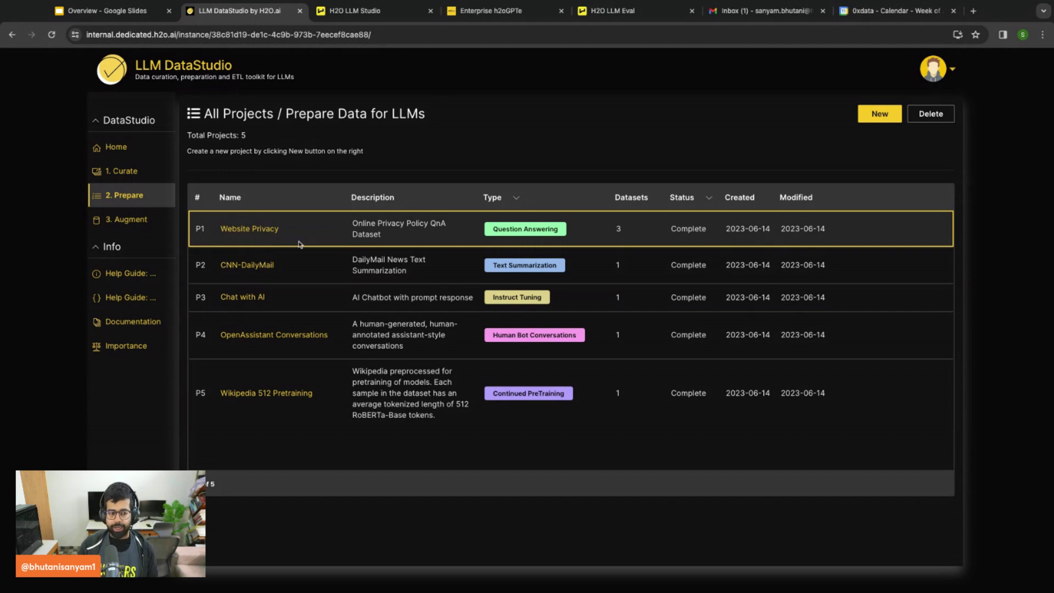
{"action": "left_click", "coordinate": [270, 231]}
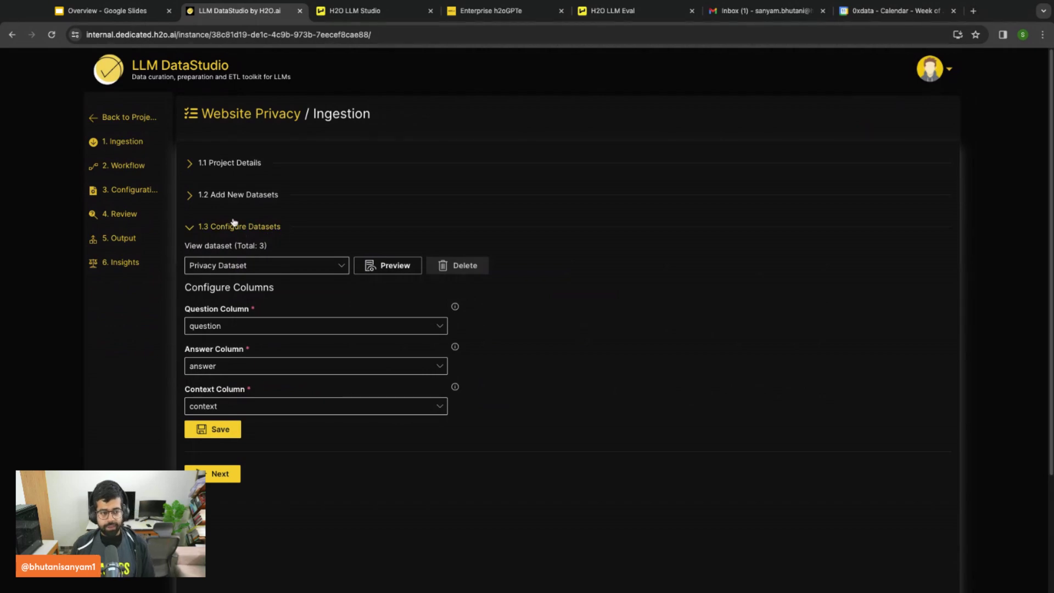
{"action": "left_click", "coordinate": [222, 474]}
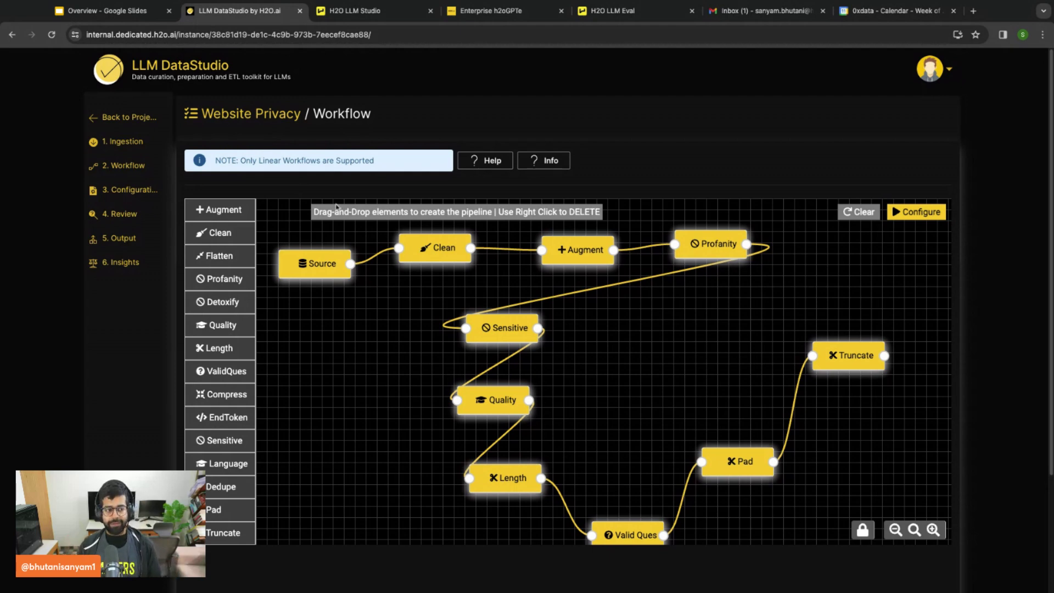
{"action": "left_click_drag", "start_coordinate": [182, 65], "coordinate": [163, 68]}
{"action": "double_click", "coordinate": [163, 69]}
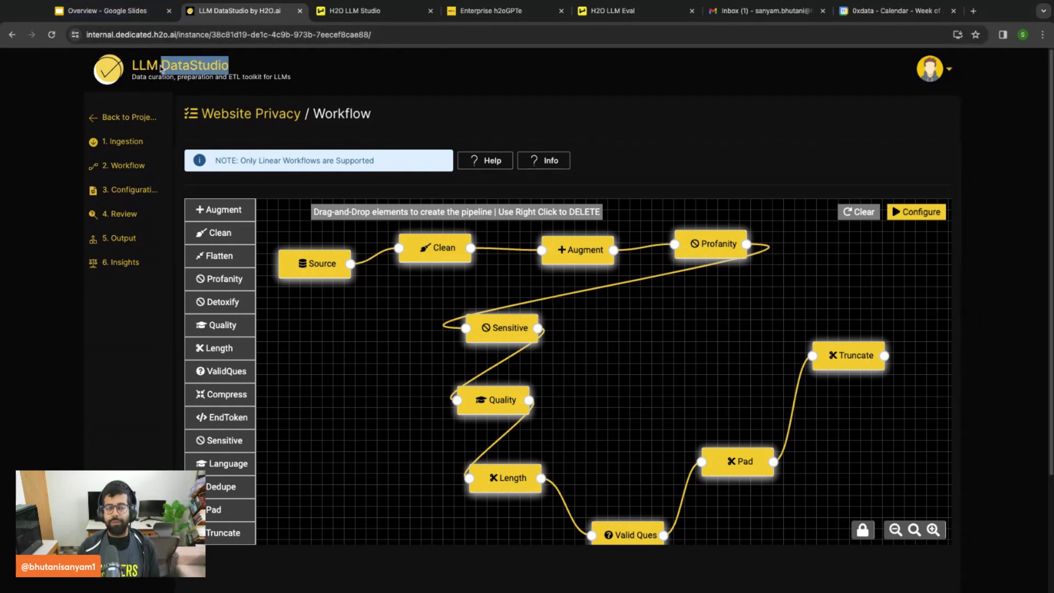
{"action": "left_click", "coordinate": [340, 93]}
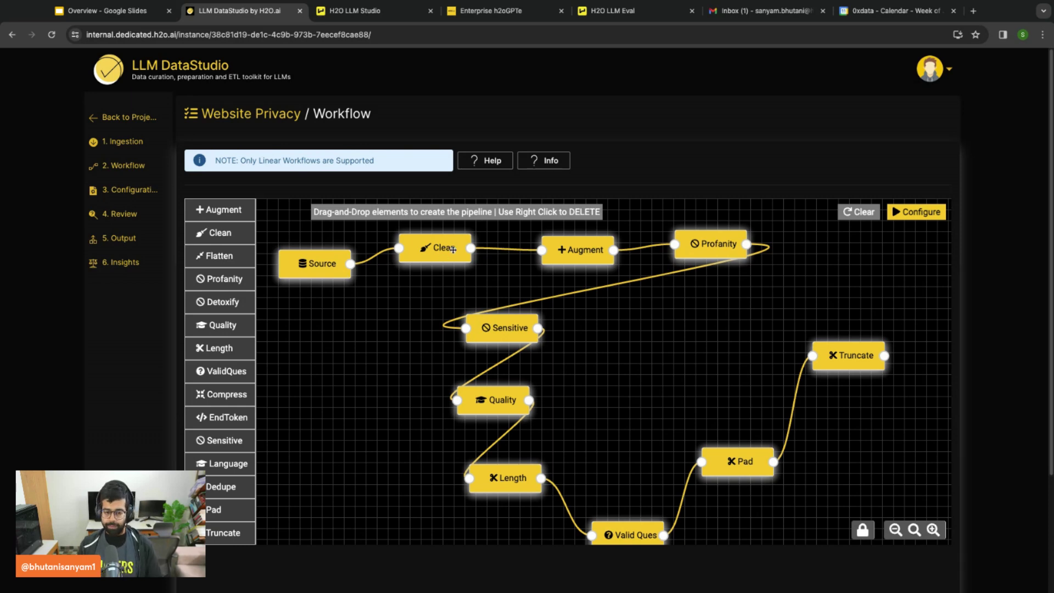
Open the workflow's configuration and review the text cleaning, profanity, length, text quality and question relevance settings
{"action": "left_click", "coordinate": [425, 251]}
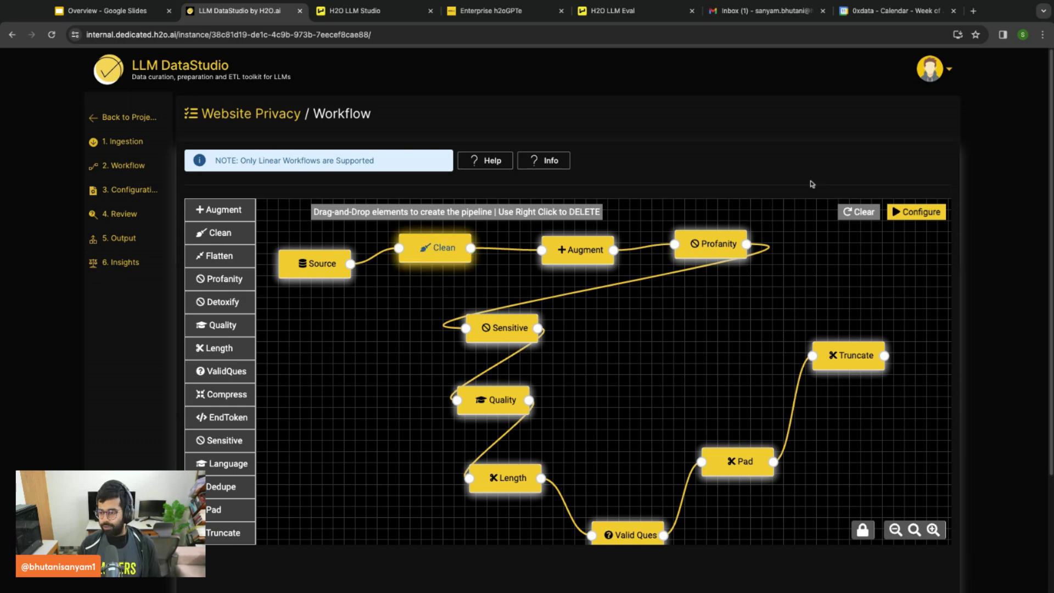
{"action": "left_click", "coordinate": [935, 213]}
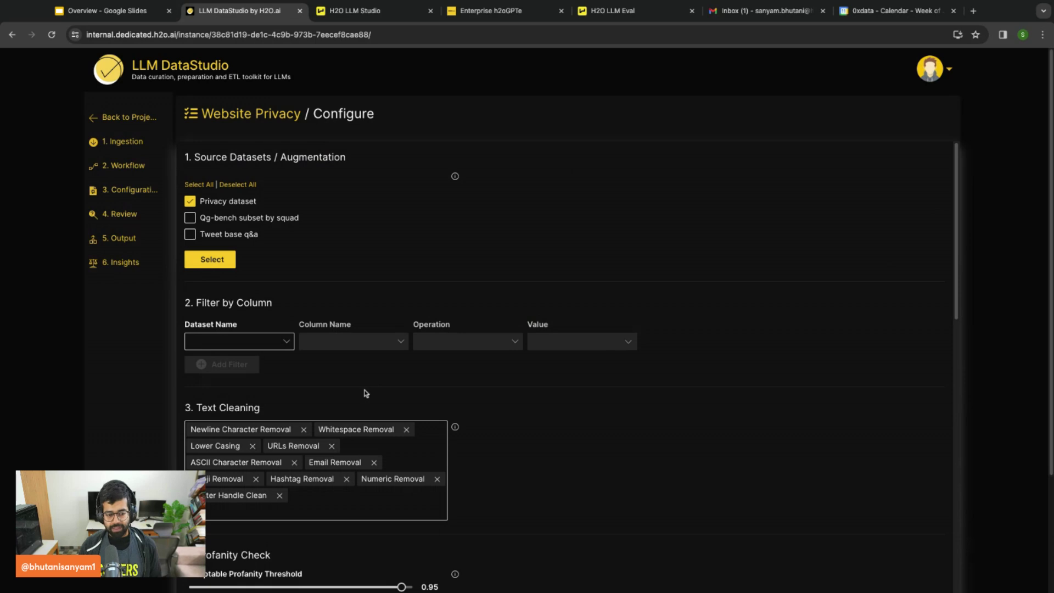
{"action": "scroll", "coordinate": [379, 404], "scroll_direction": "down", "scroll_amount": 2}
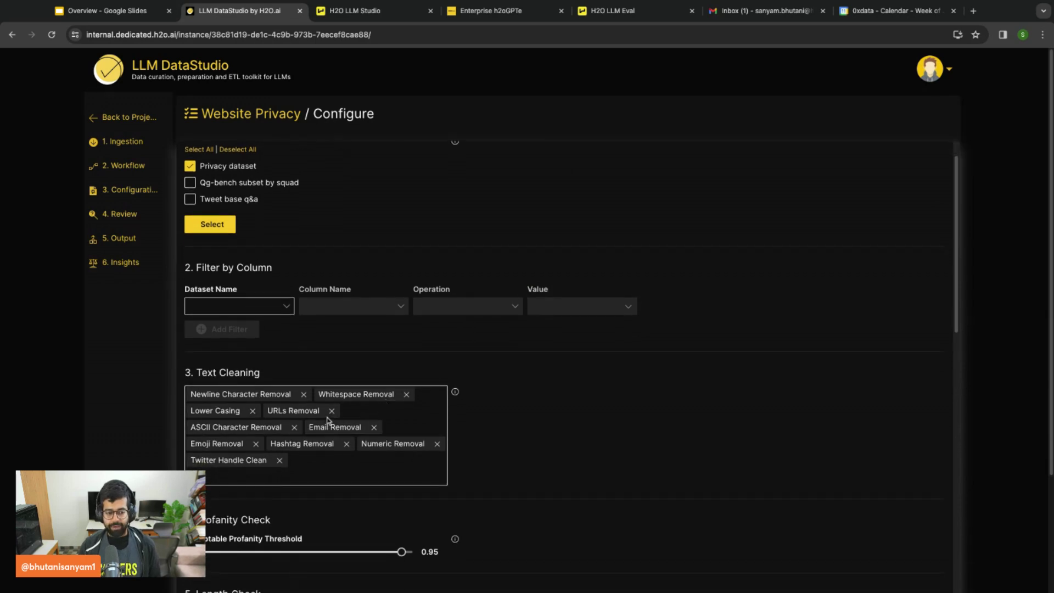
{"action": "scroll", "coordinate": [321, 419], "scroll_direction": "down", "scroll_amount": 2}
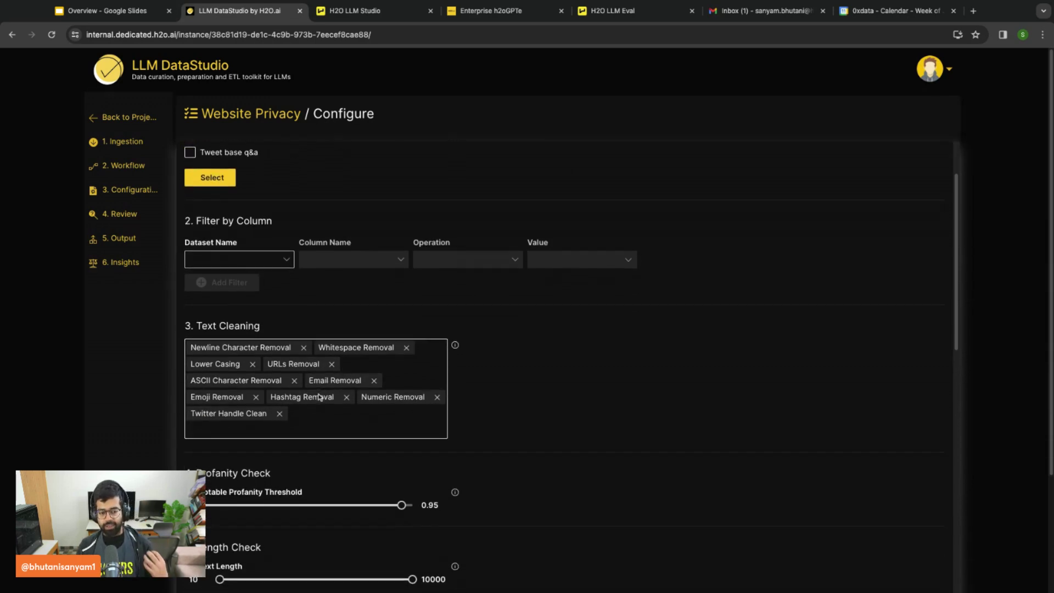
{"action": "scroll", "coordinate": [319, 396], "scroll_direction": "down", "scroll_amount": 1}
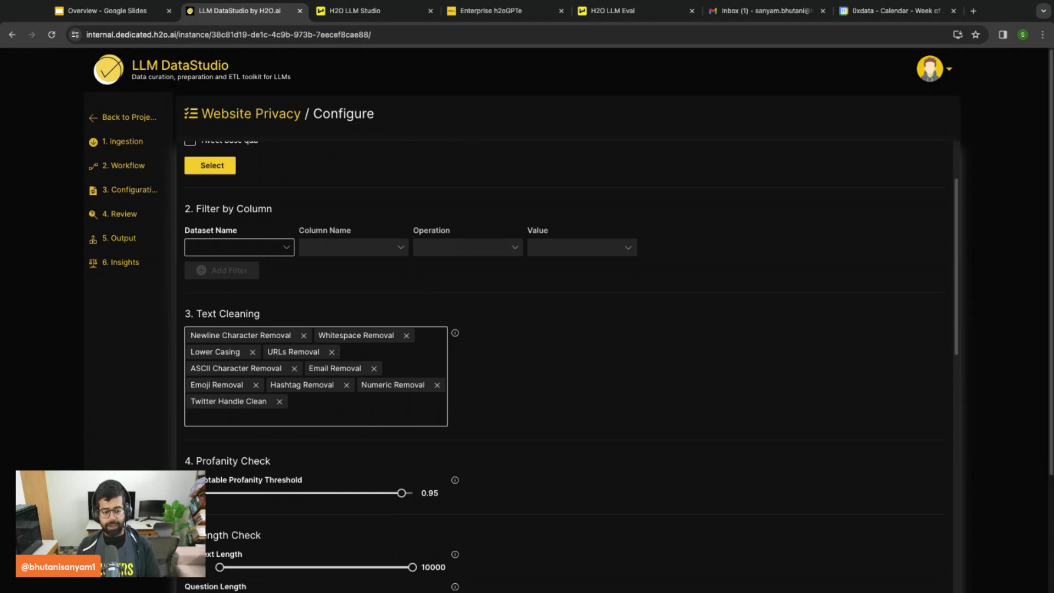
{"action": "scroll", "coordinate": [286, 365], "scroll_direction": "down", "scroll_amount": 6}
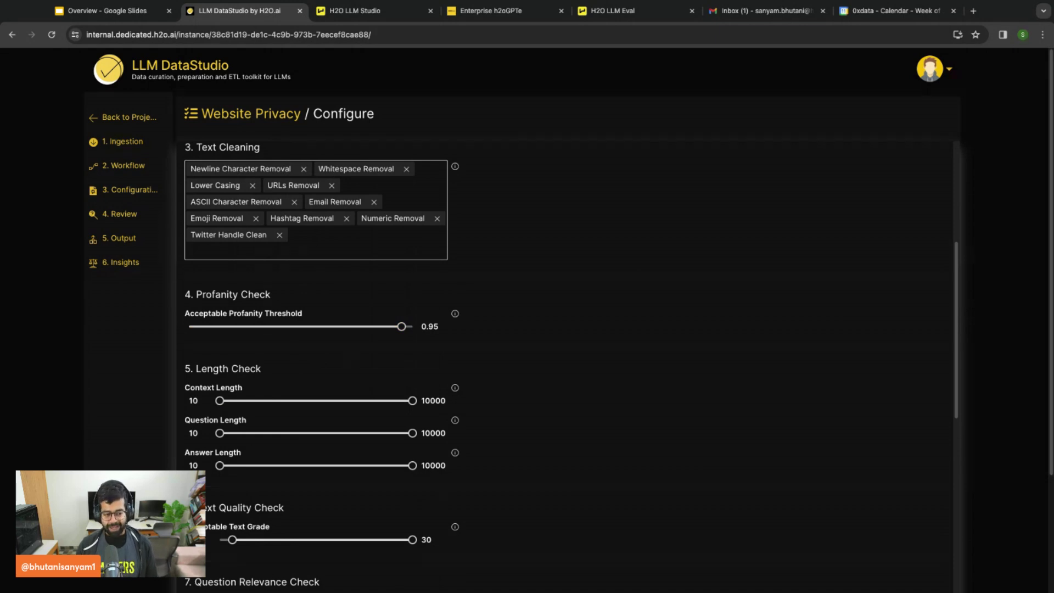
{"action": "scroll", "coordinate": [321, 365], "scroll_direction": "down", "scroll_amount": 2}
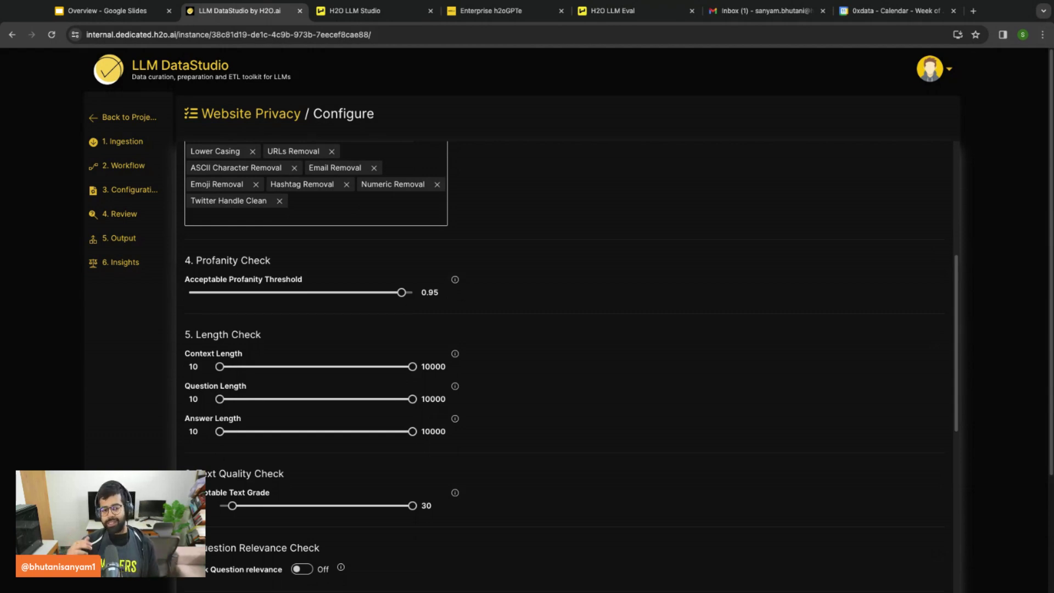
{"action": "scroll", "coordinate": [566, 357], "scroll_direction": "down", "scroll_amount": 1}
{"action": "scroll", "coordinate": [335, 527], "scroll_direction": "down", "scroll_amount": 2}
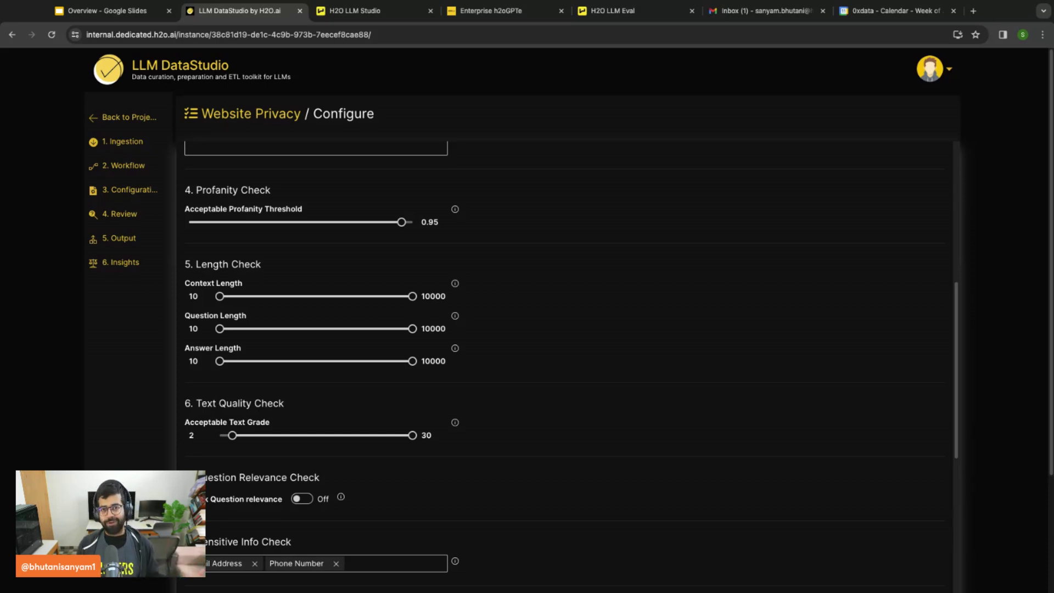
{"action": "left_click", "coordinate": [304, 500]}
{"action": "left_click", "coordinate": [305, 501]}
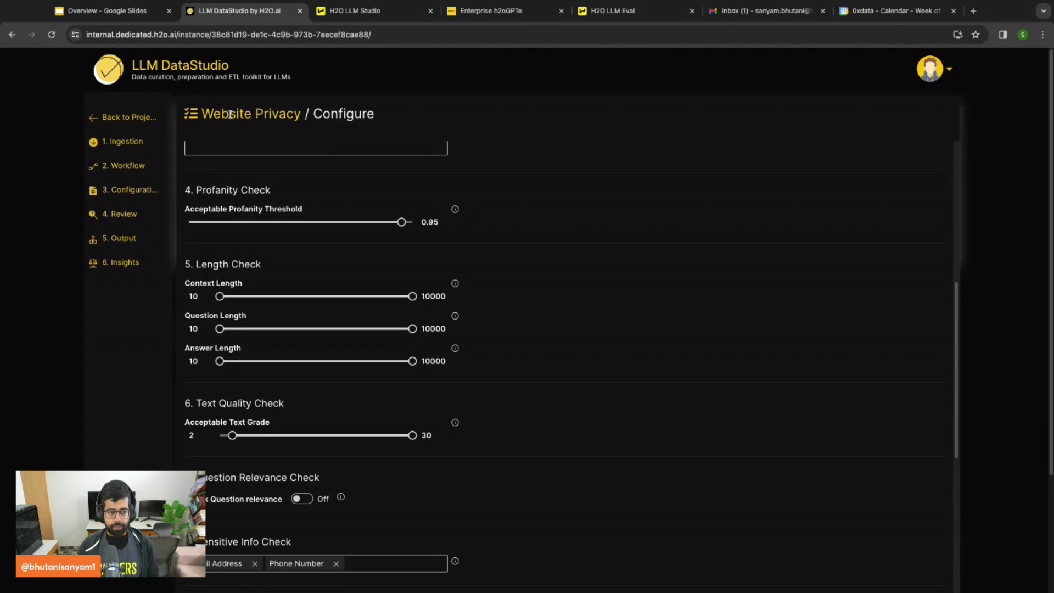
Leave the project and preview the rows of the Standford Q&A Dataset among the augmentation datasets
{"action": "left_click", "coordinate": [109, 116]}
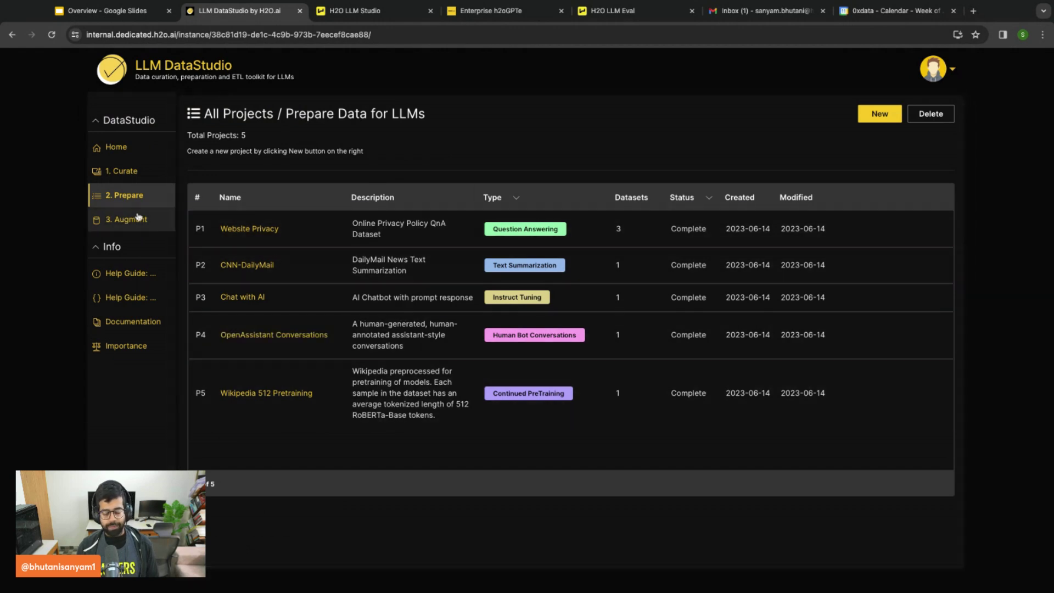
{"action": "left_click", "coordinate": [137, 219]}
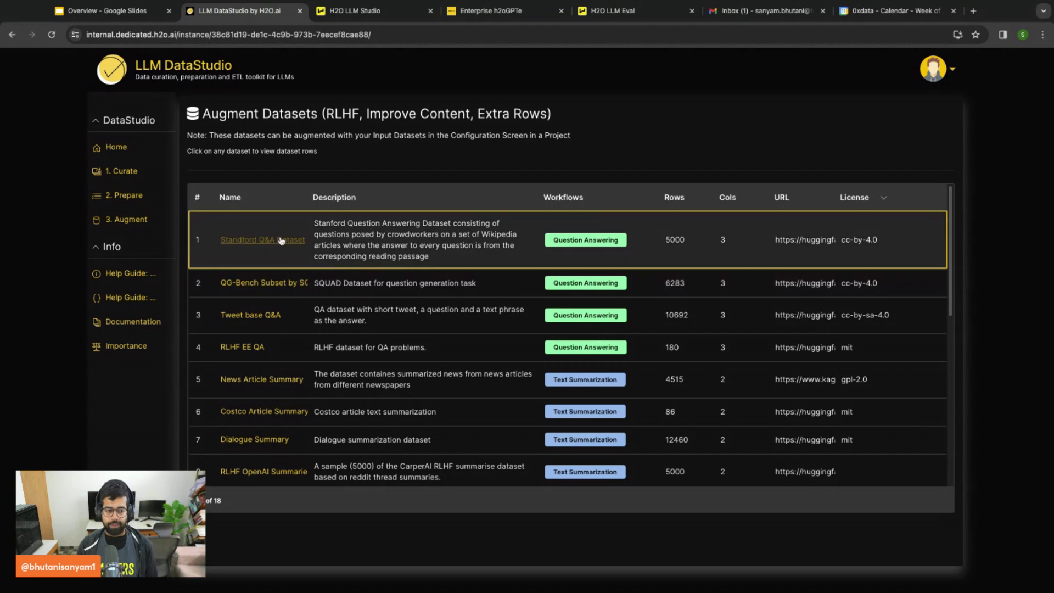
{"action": "left_click", "coordinate": [262, 240]}
{"action": "scroll", "coordinate": [658, 292], "scroll_direction": "down", "scroll_amount": 3}
{"action": "scroll", "coordinate": [658, 293], "scroll_direction": "down", "scroll_amount": 4}
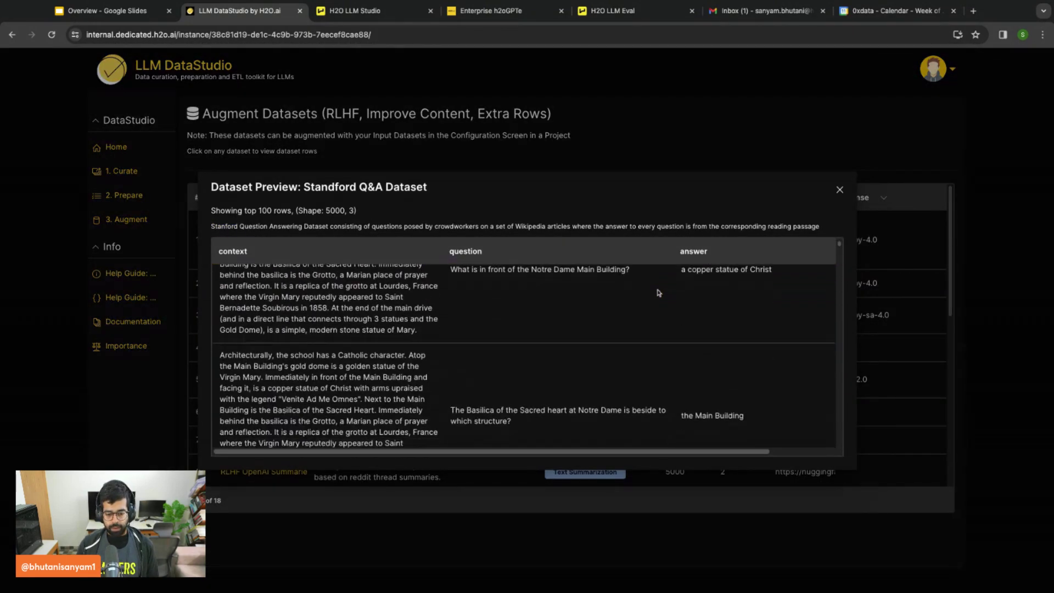
{"action": "scroll", "coordinate": [659, 293], "scroll_direction": "down", "scroll_amount": 8}
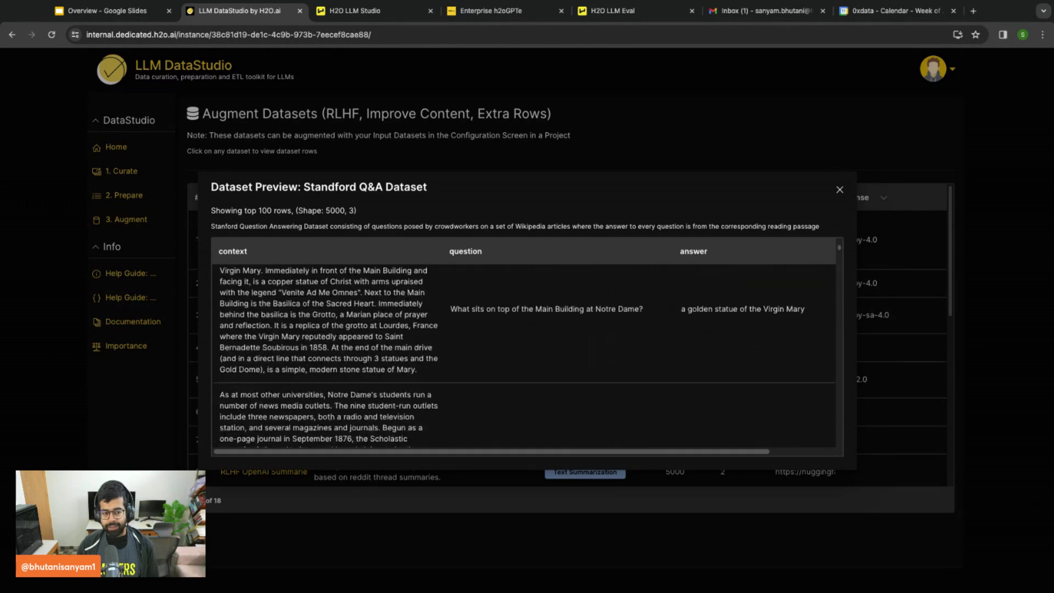
{"action": "scroll", "coordinate": [658, 293], "scroll_direction": "down", "scroll_amount": 3}
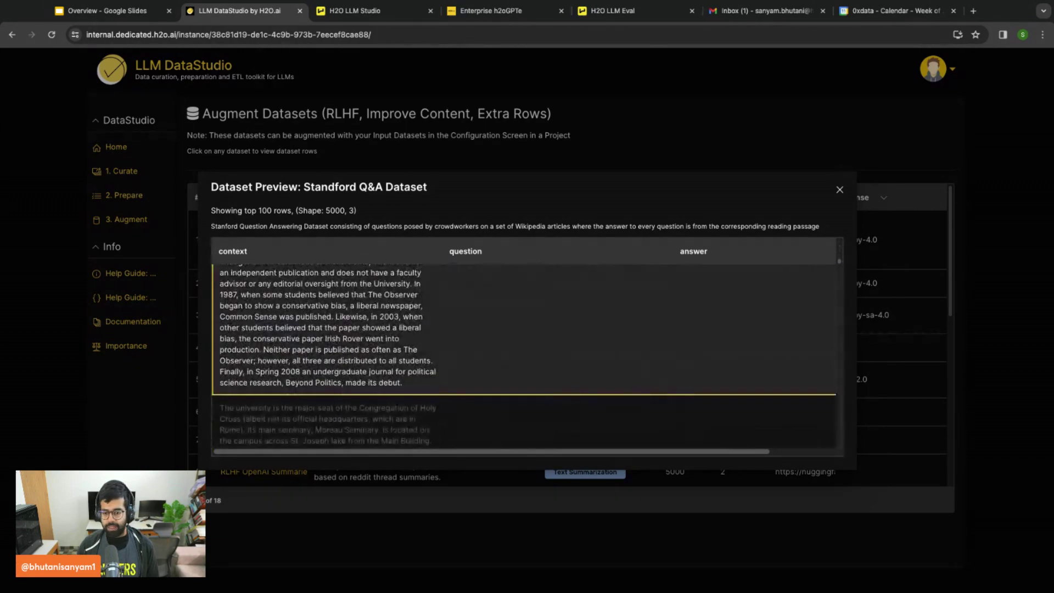
{"action": "left_click", "coordinate": [840, 190]}
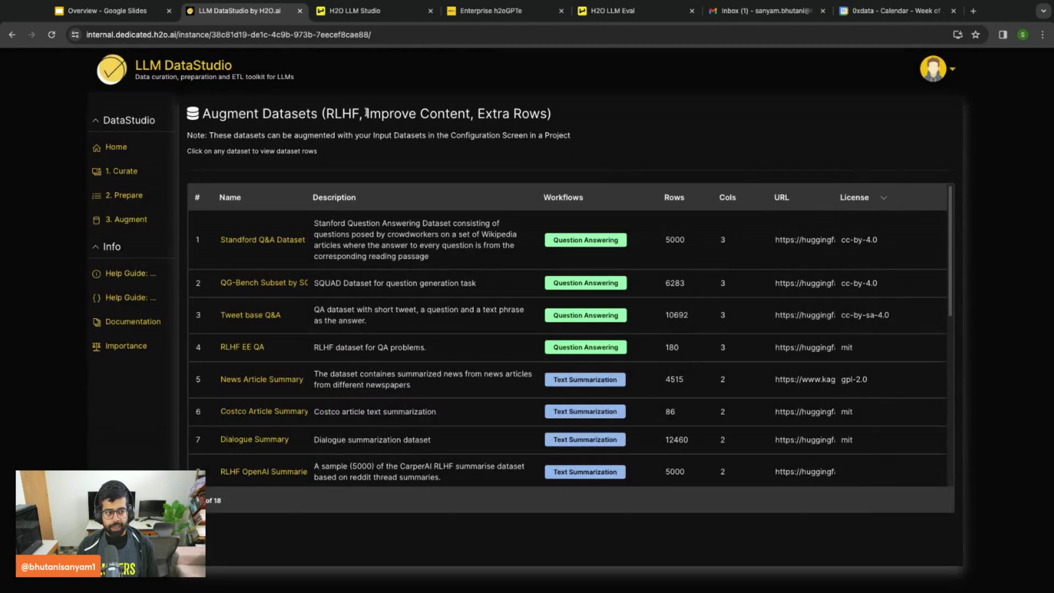
Return to the DataStudio home page, then switch to H2O LLM Studio and check the source options for importing a dataset
{"action": "left_click", "coordinate": [138, 154]}
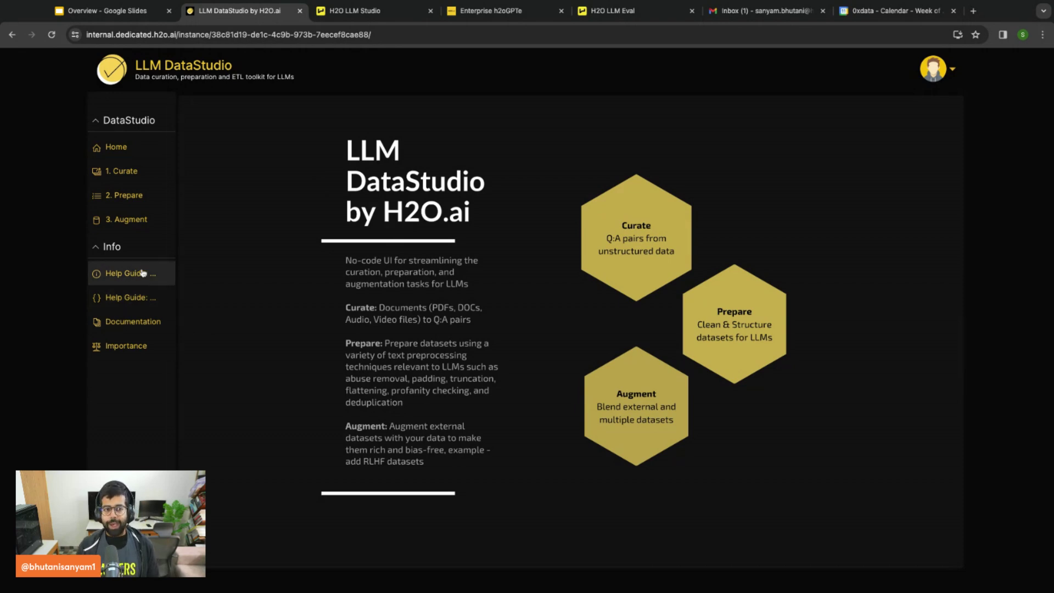
{"action": "left_click", "coordinate": [339, 13]}
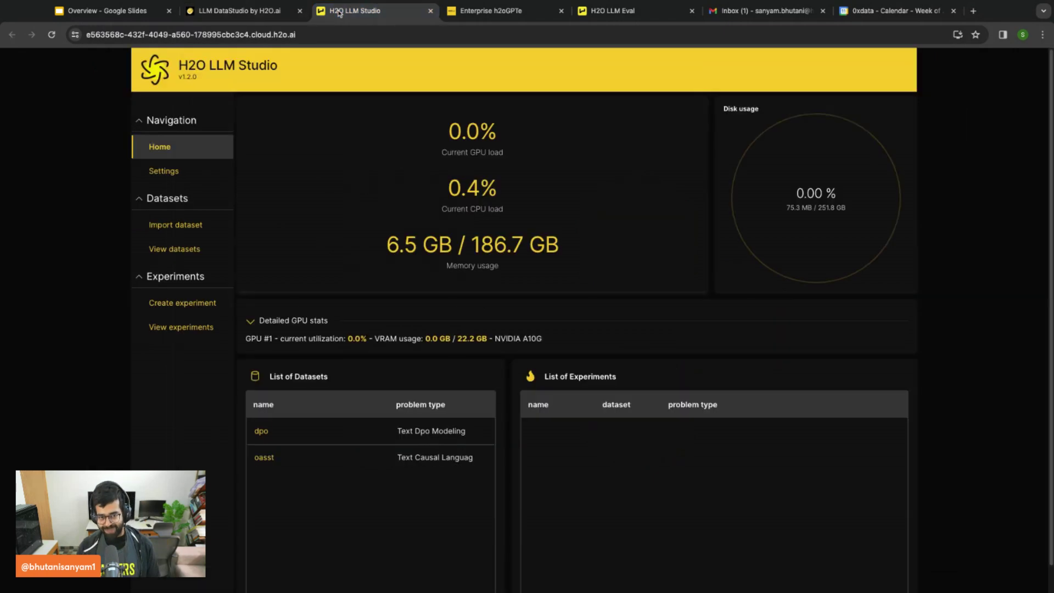
{"action": "left_click", "coordinate": [196, 232]}
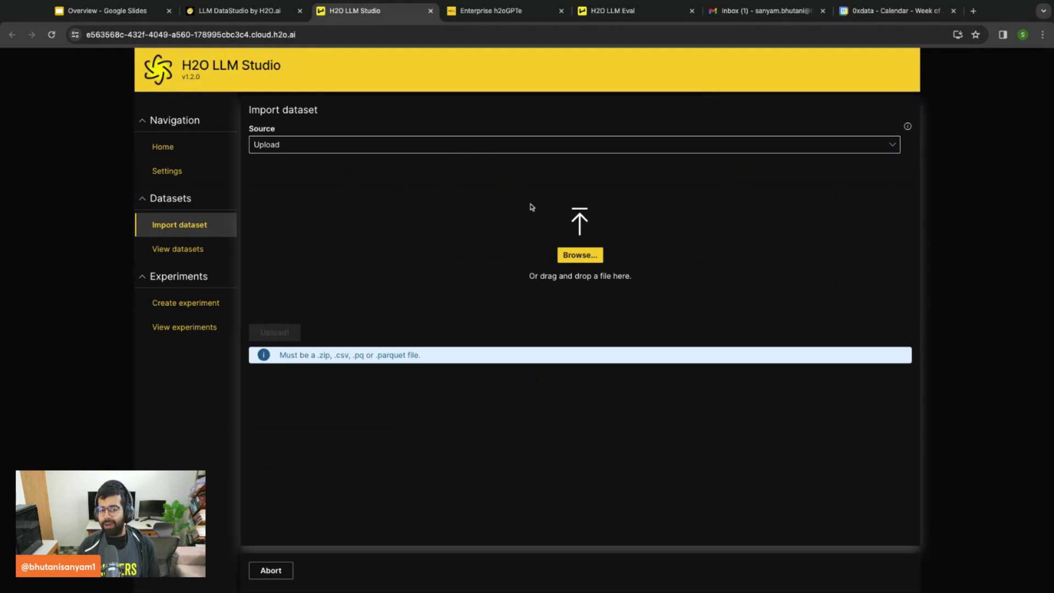
{"action": "left_click", "coordinate": [425, 149]}
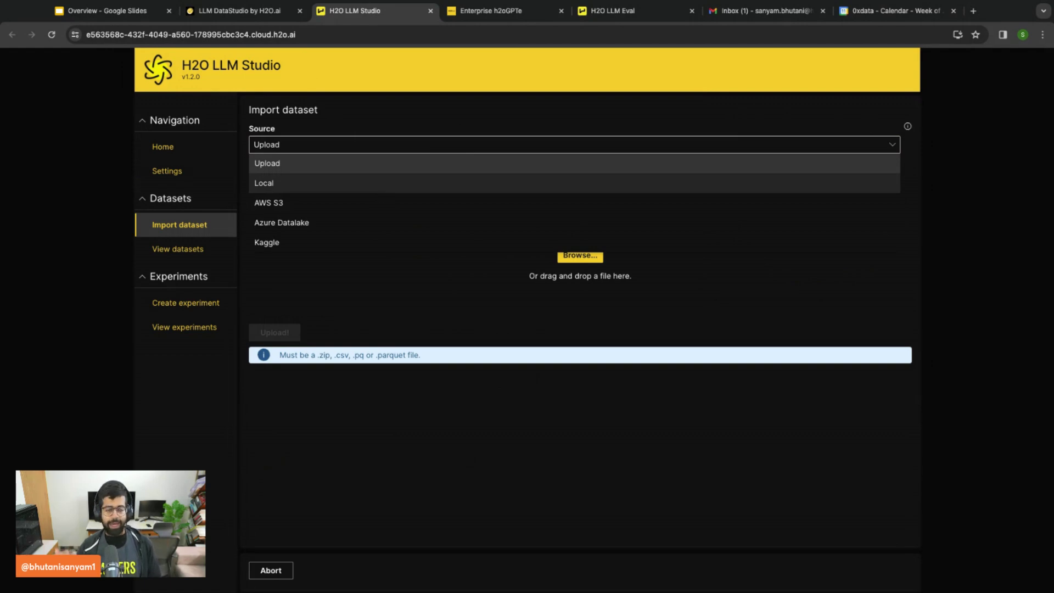
{"action": "left_click", "coordinate": [190, 269]}
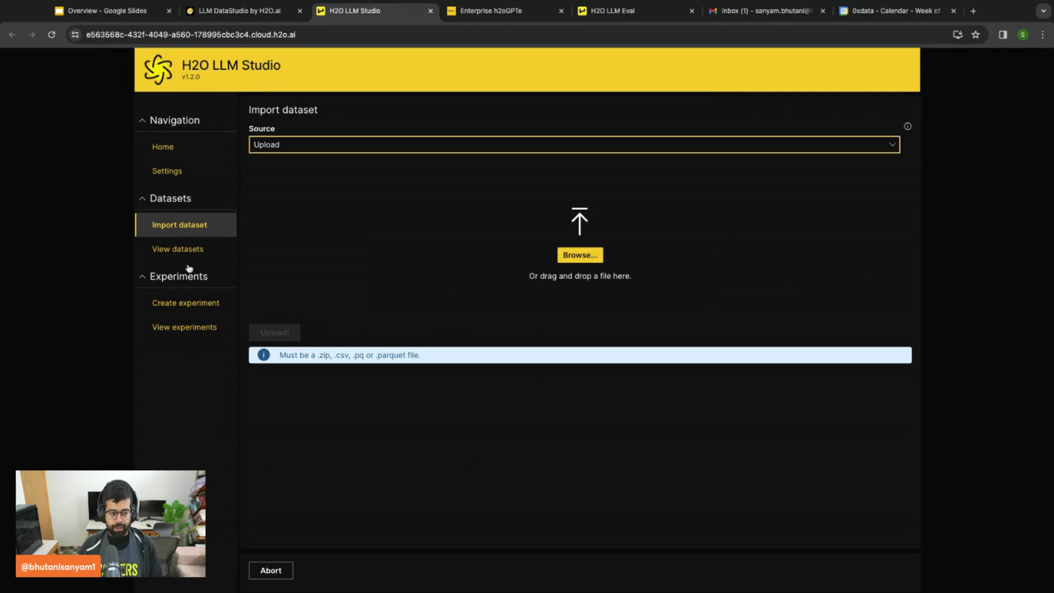
Open the oasst dataset from the existing datasets and browse its sample training data
{"action": "left_click", "coordinate": [197, 254]}
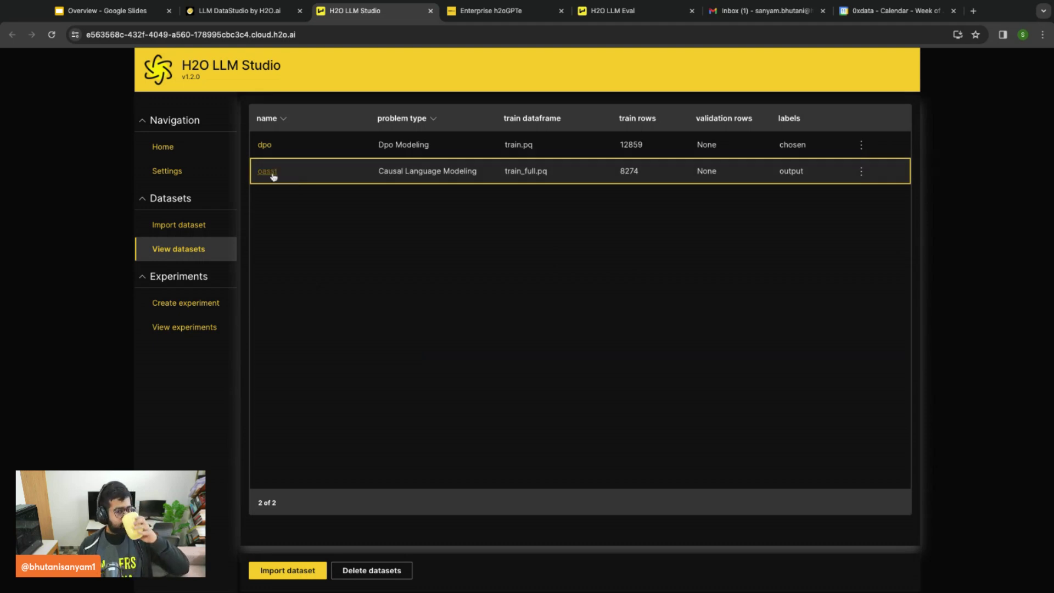
{"action": "left_click", "coordinate": [272, 174]}
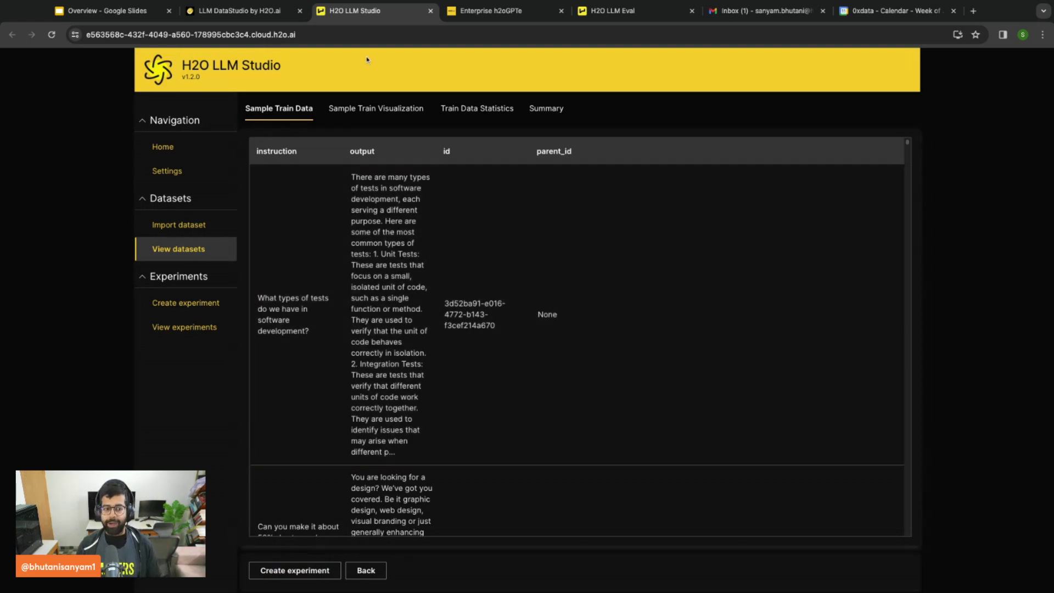
{"action": "scroll", "coordinate": [466, 259], "scroll_direction": "down", "scroll_amount": 1}
{"action": "scroll", "coordinate": [466, 259], "scroll_direction": "down", "scroll_amount": 6}
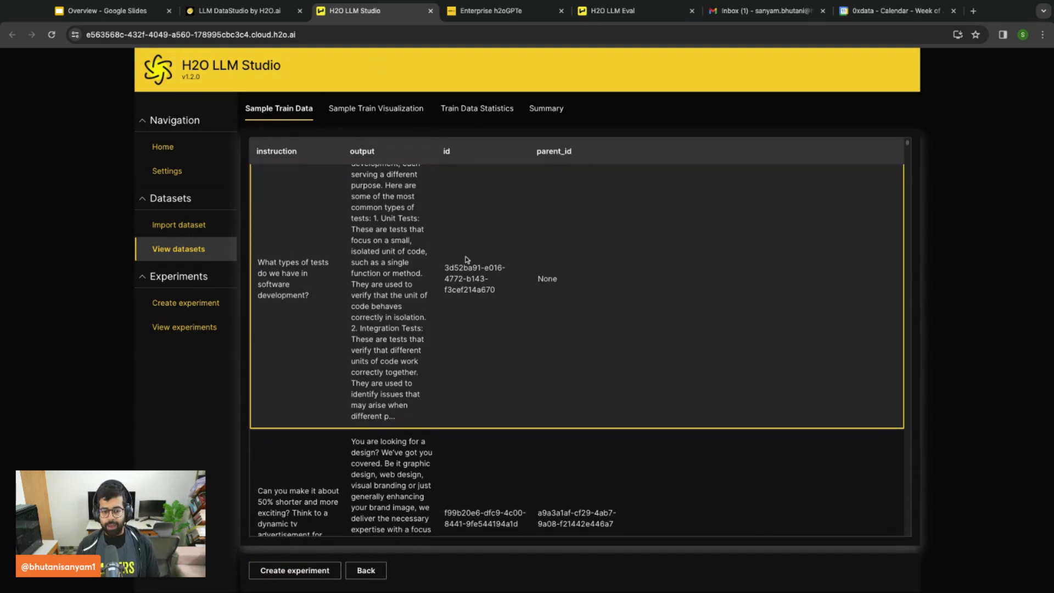
{"action": "scroll", "coordinate": [457, 264], "scroll_direction": "down", "scroll_amount": 2}
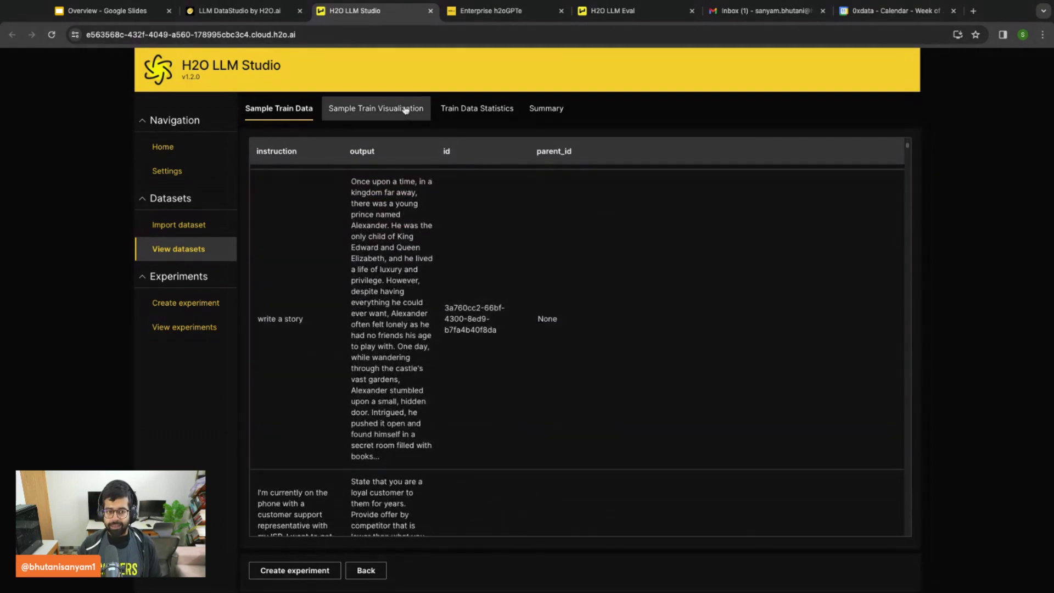
View the oasst dataset's sample train visualization, then check its number of train rows in the summary
{"action": "left_click", "coordinate": [405, 108]}
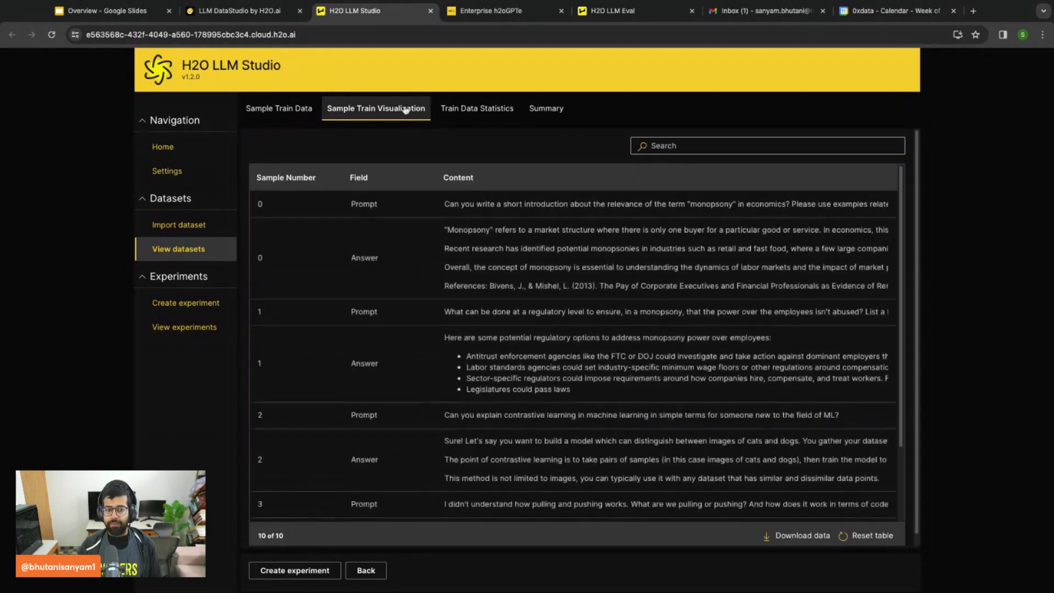
{"action": "left_click", "coordinate": [547, 104]}
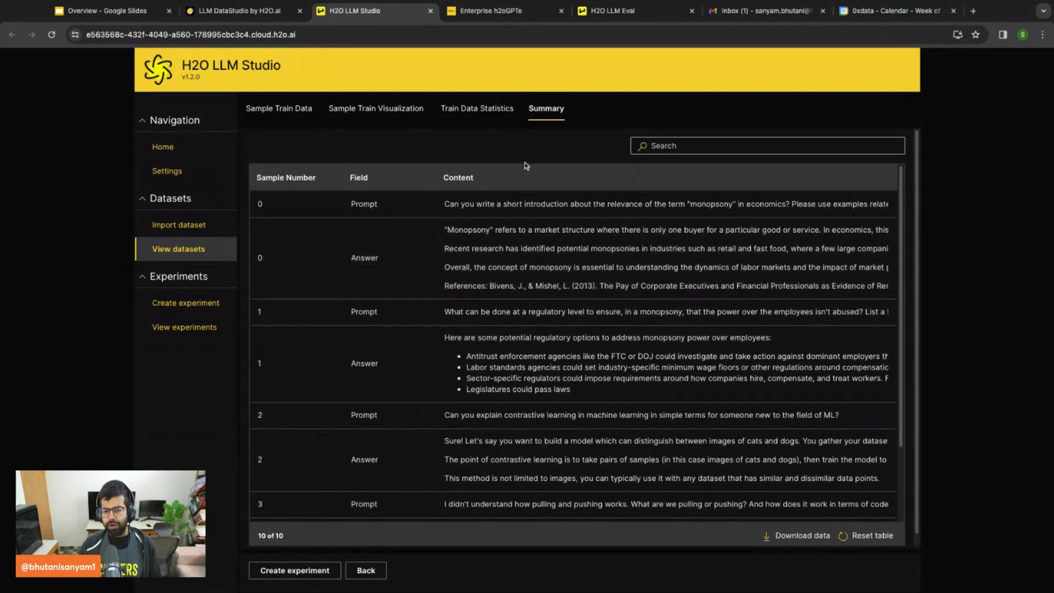
{"action": "left_click_drag", "start_coordinate": [877, 210], "coordinate": [912, 209]}
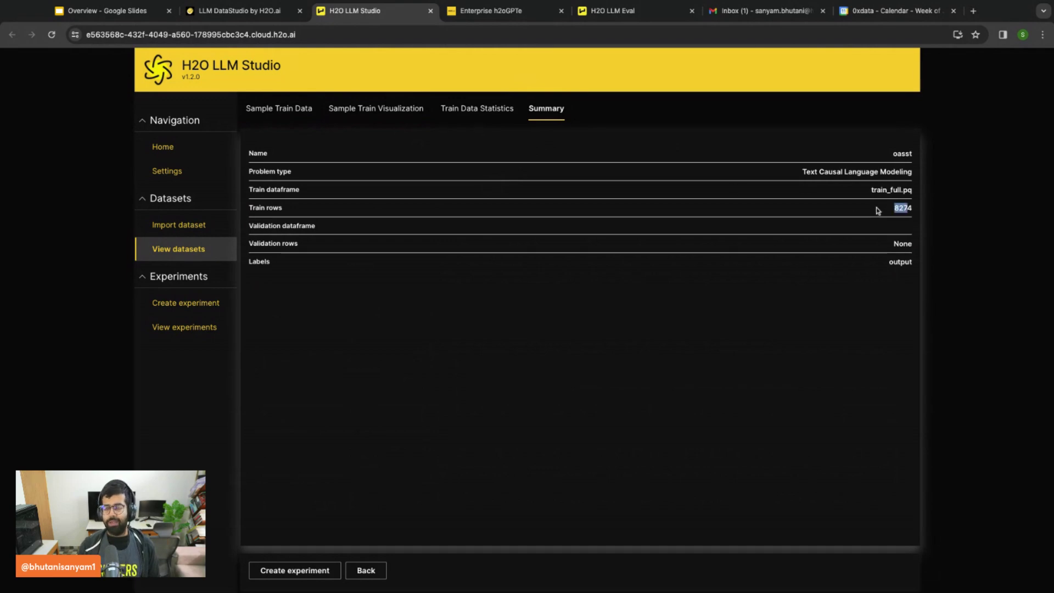
Start creating an experiment from the oasst dataset and check the available problem types
{"action": "left_click", "coordinate": [324, 570]}
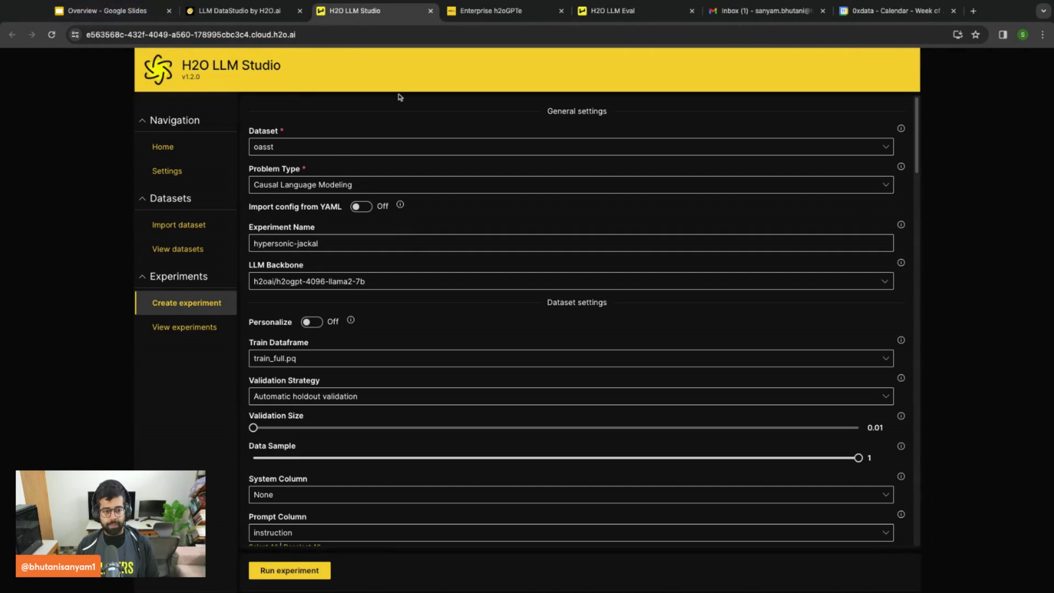
{"action": "key", "text": "ctrl+1"}
{"action": "key", "text": "ctrl+3"}
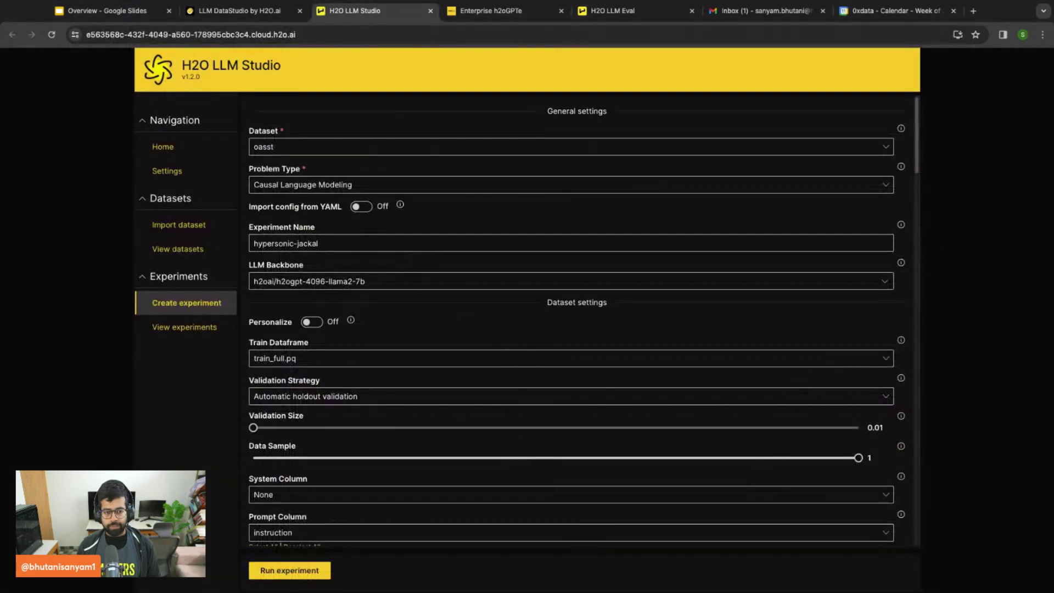
{"action": "left_click", "coordinate": [366, 189]}
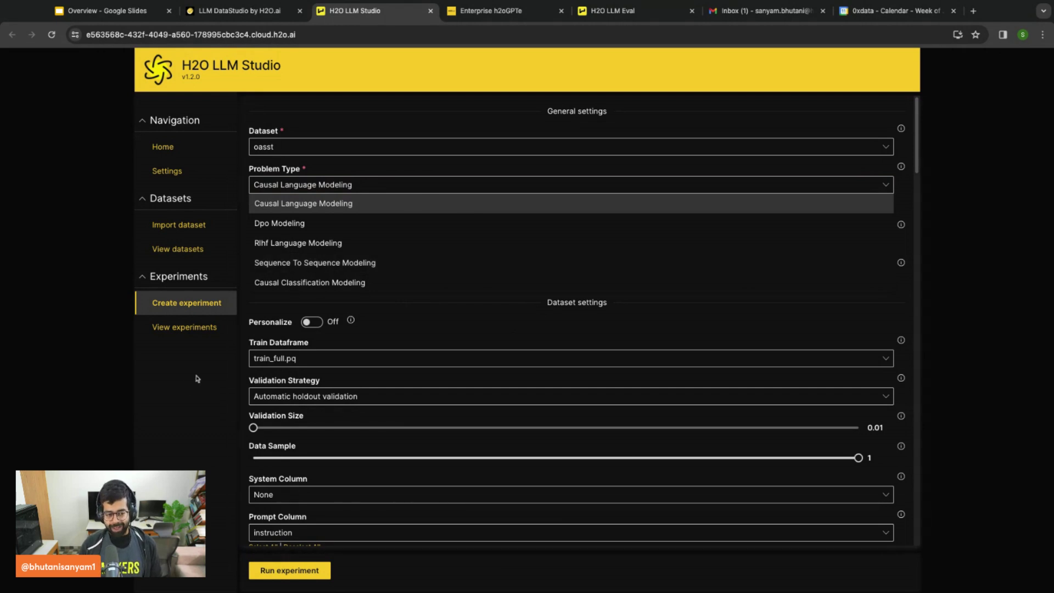
{"action": "left_click", "coordinate": [165, 395]}
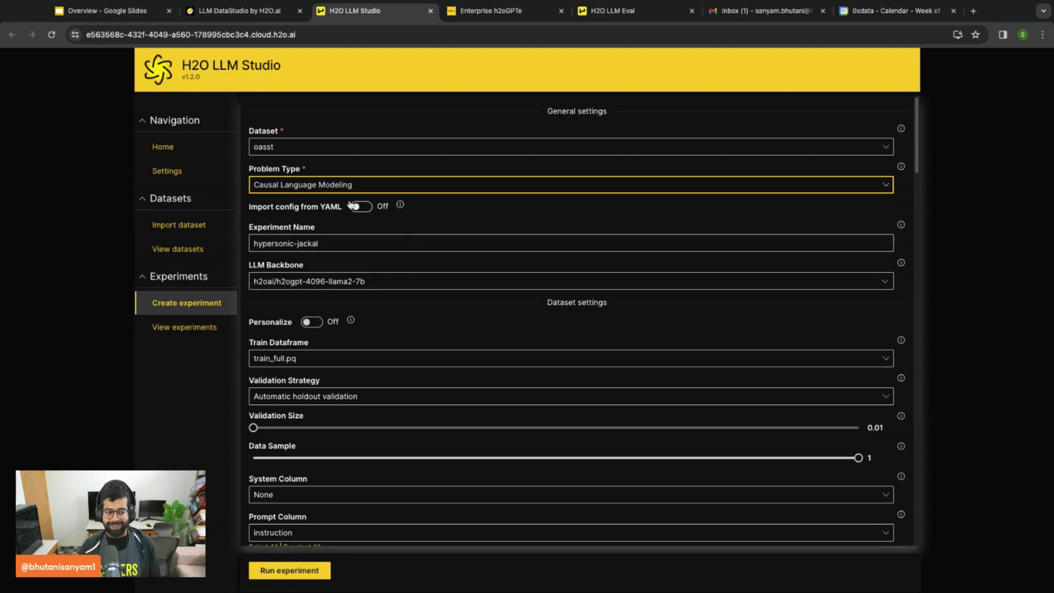
{"action": "left_click", "coordinate": [340, 186]}
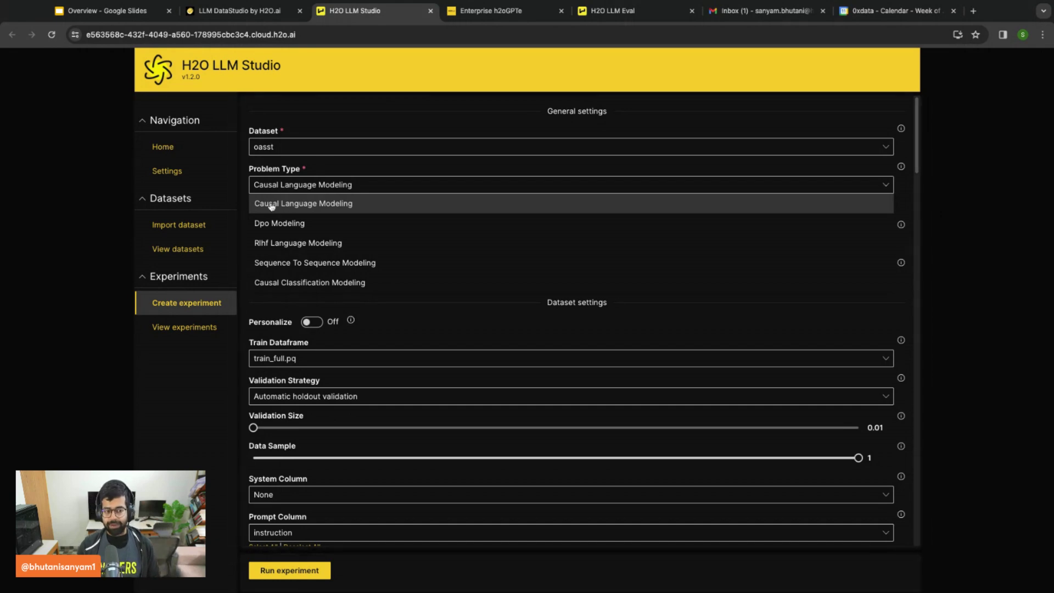
{"action": "left_click", "coordinate": [175, 430]}
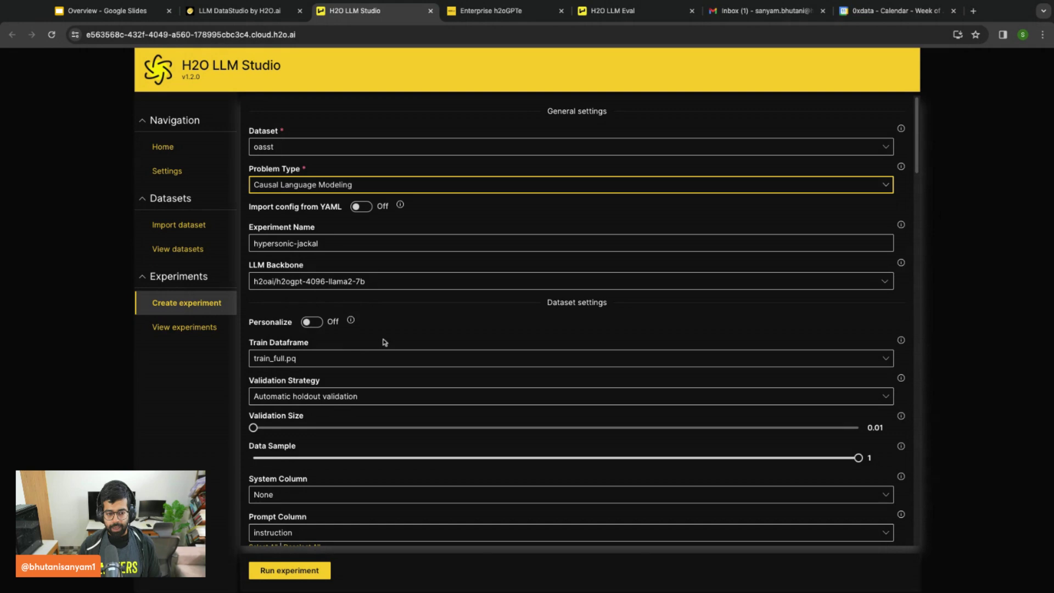
Review the available LLM backbones and choose h2oai/h2ogpt-4096-llama2-7b for the experiment
{"action": "left_click", "coordinate": [464, 281]}
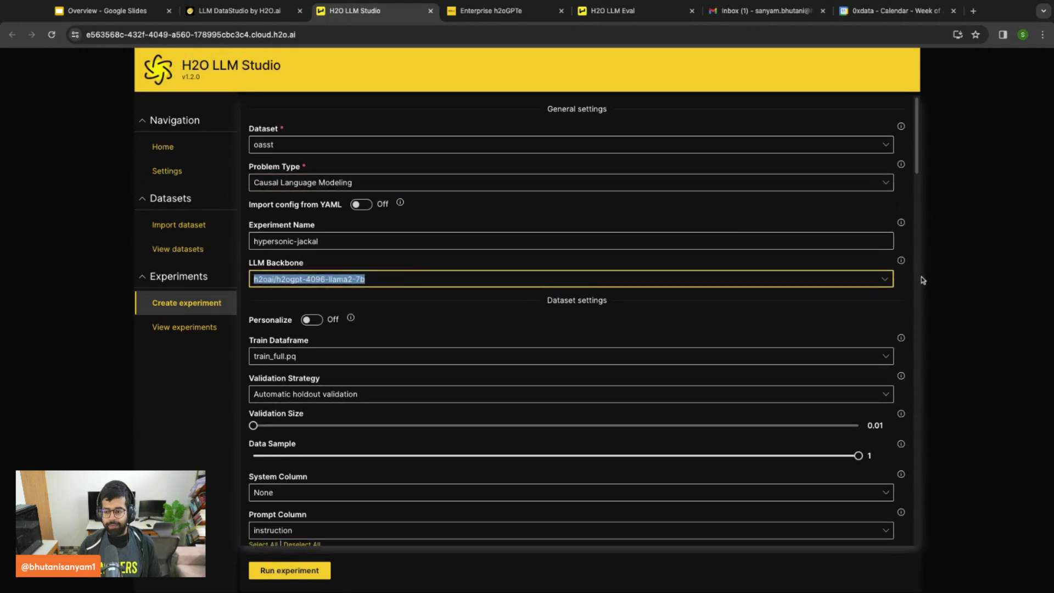
{"action": "left_click", "coordinate": [886, 282]}
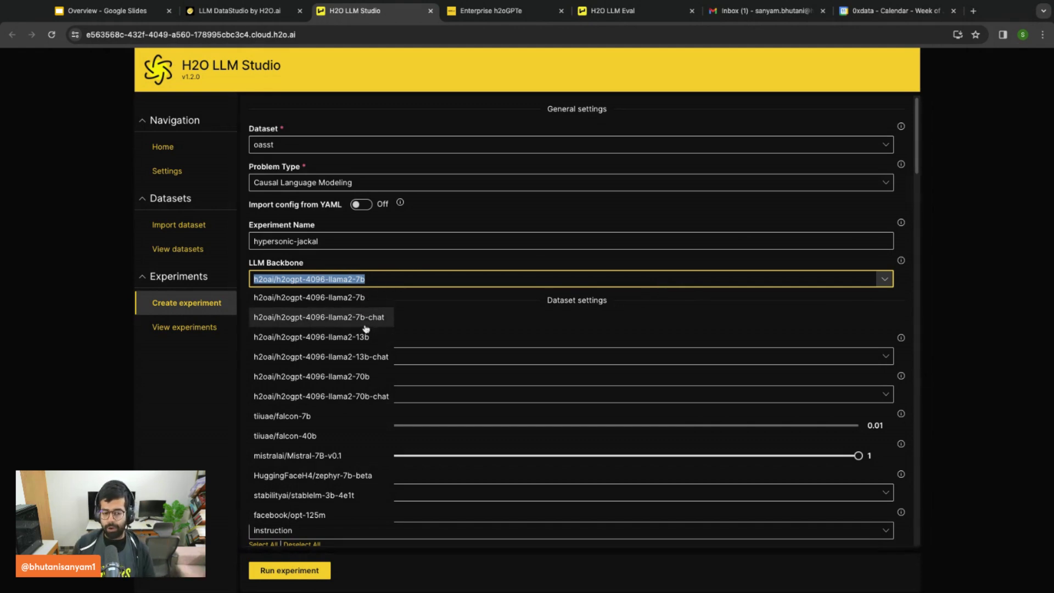
{"action": "left_click", "coordinate": [360, 302]}
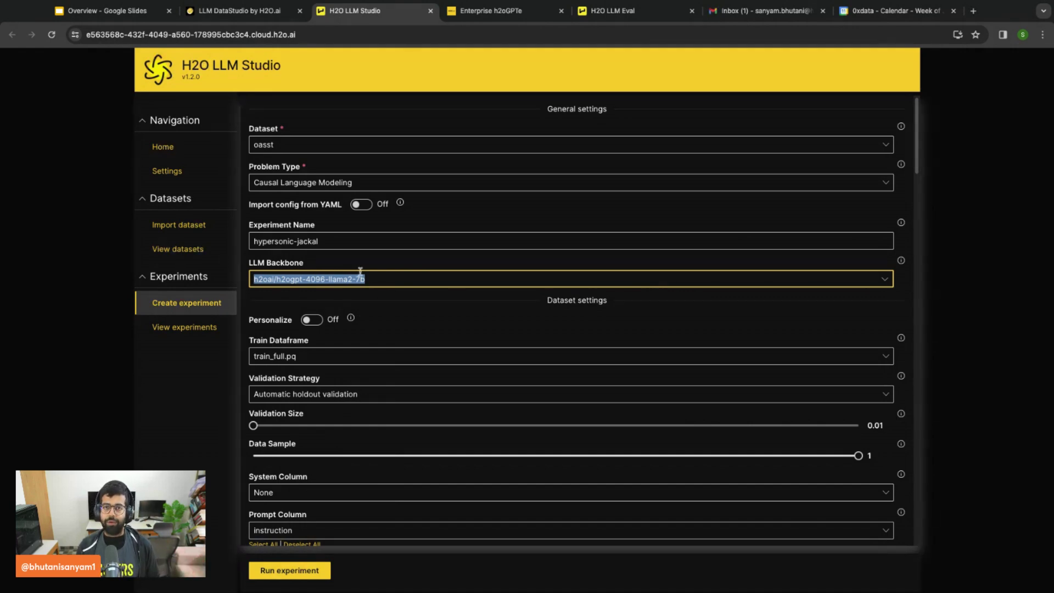
Review the experiment's dataset, tokenizer and architecture settings, including validation, prompt and answer columns, and maximum lengths
{"action": "scroll", "coordinate": [398, 371], "scroll_direction": "down", "scroll_amount": 1}
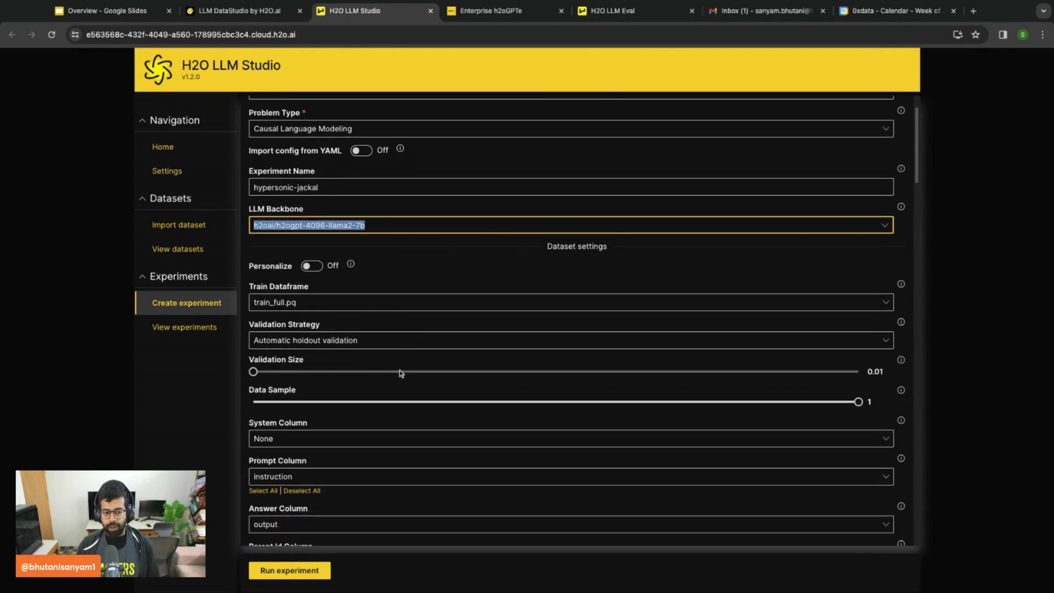
{"action": "scroll", "coordinate": [401, 373], "scroll_direction": "down", "scroll_amount": 2}
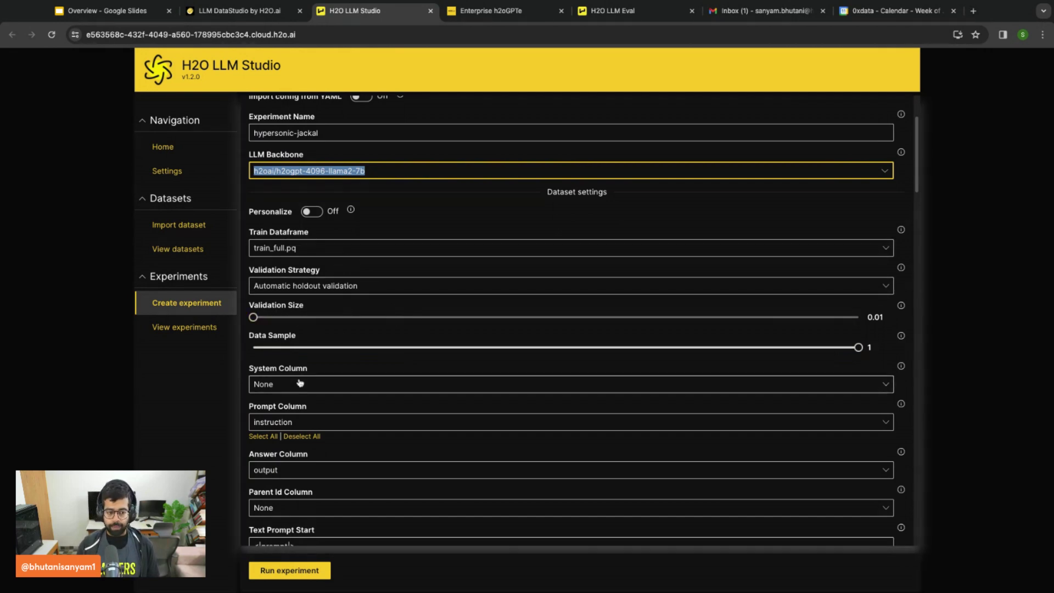
{"action": "scroll", "coordinate": [300, 383], "scroll_direction": "down", "scroll_amount": 1}
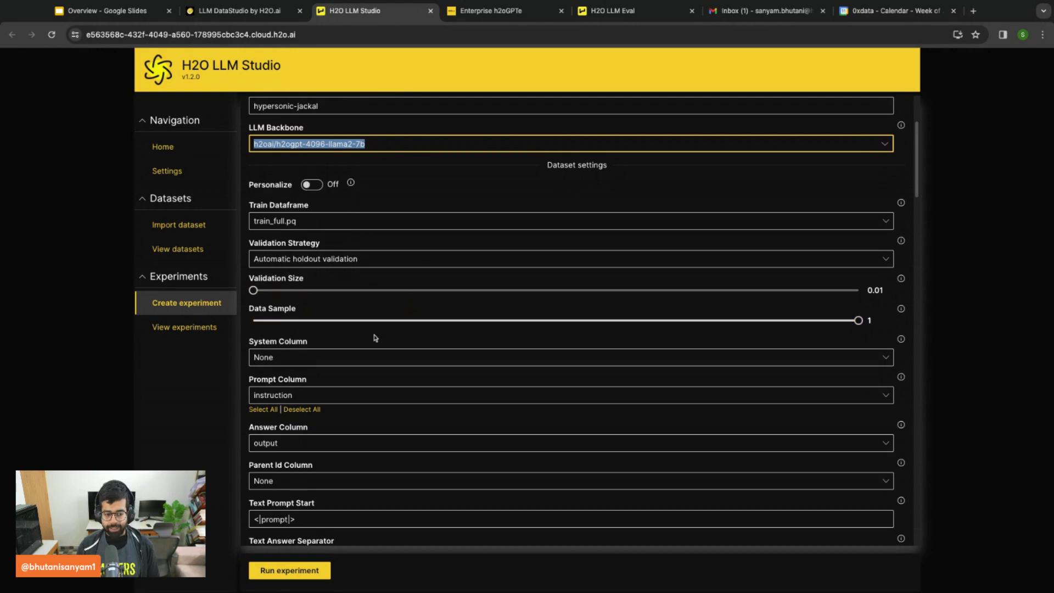
{"action": "scroll", "coordinate": [328, 317], "scroll_direction": "down", "scroll_amount": 3}
{"action": "scroll", "coordinate": [328, 317], "scroll_direction": "down", "scroll_amount": 4}
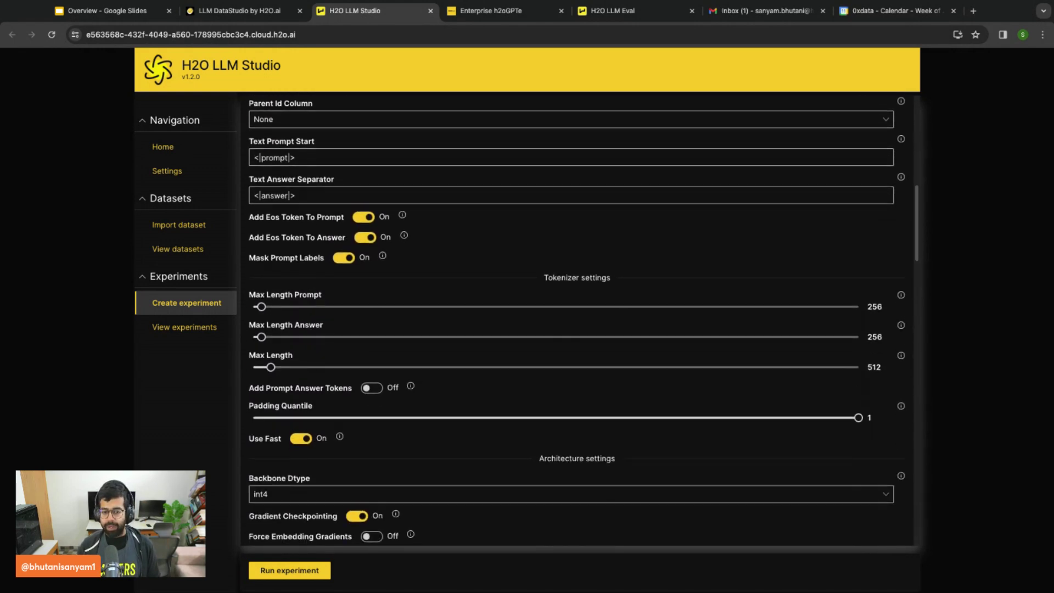
{"action": "scroll", "coordinate": [292, 174], "scroll_direction": "down", "scroll_amount": 3}
{"action": "scroll", "coordinate": [291, 174], "scroll_direction": "up", "scroll_amount": 1}
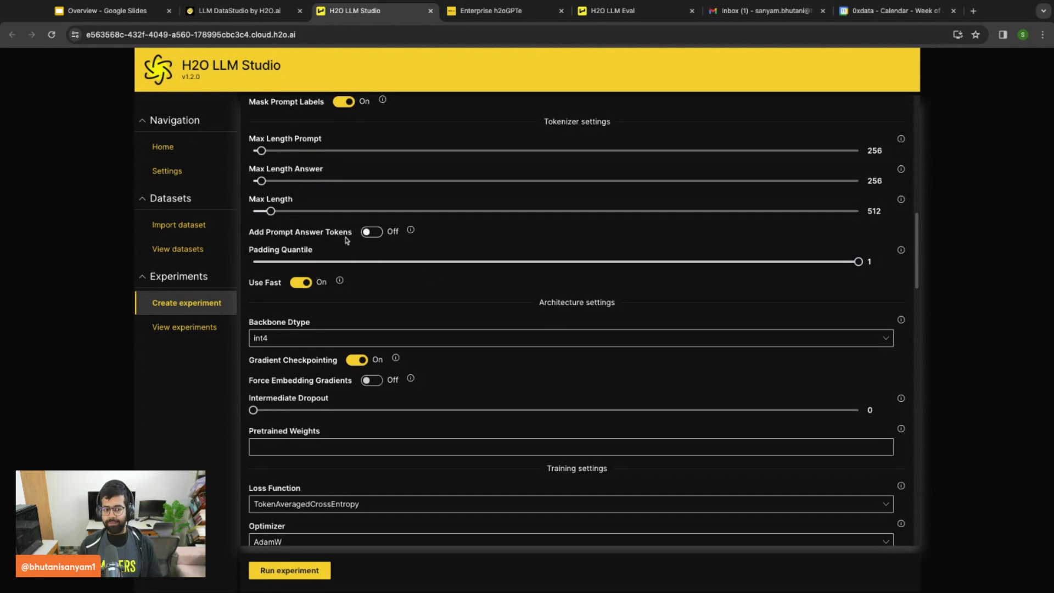
{"action": "scroll", "coordinate": [483, 295], "scroll_direction": "down", "scroll_amount": 2}
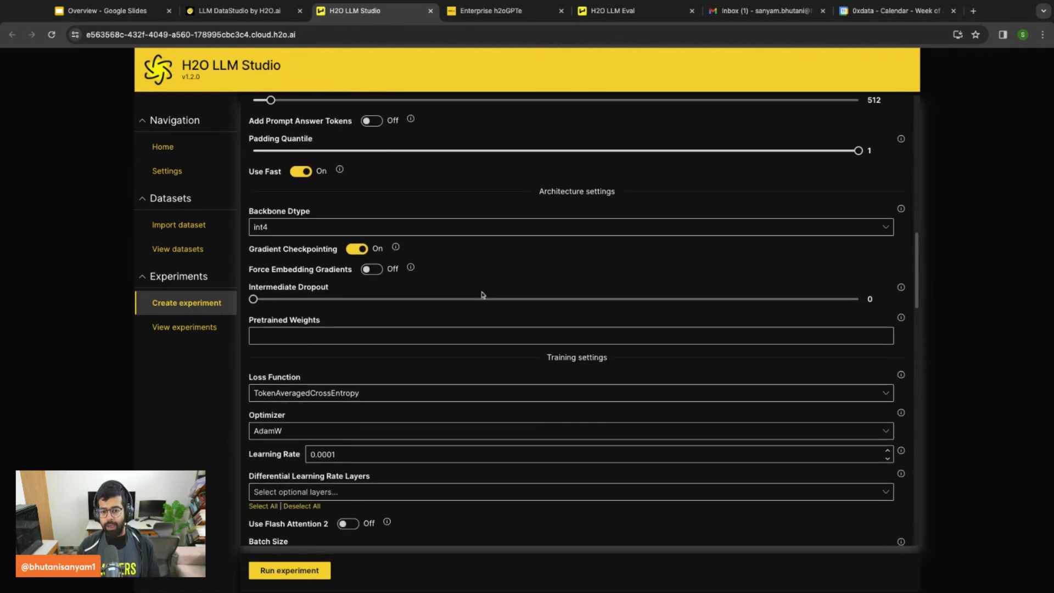
{"action": "scroll", "coordinate": [482, 295], "scroll_direction": "down", "scroll_amount": 1}
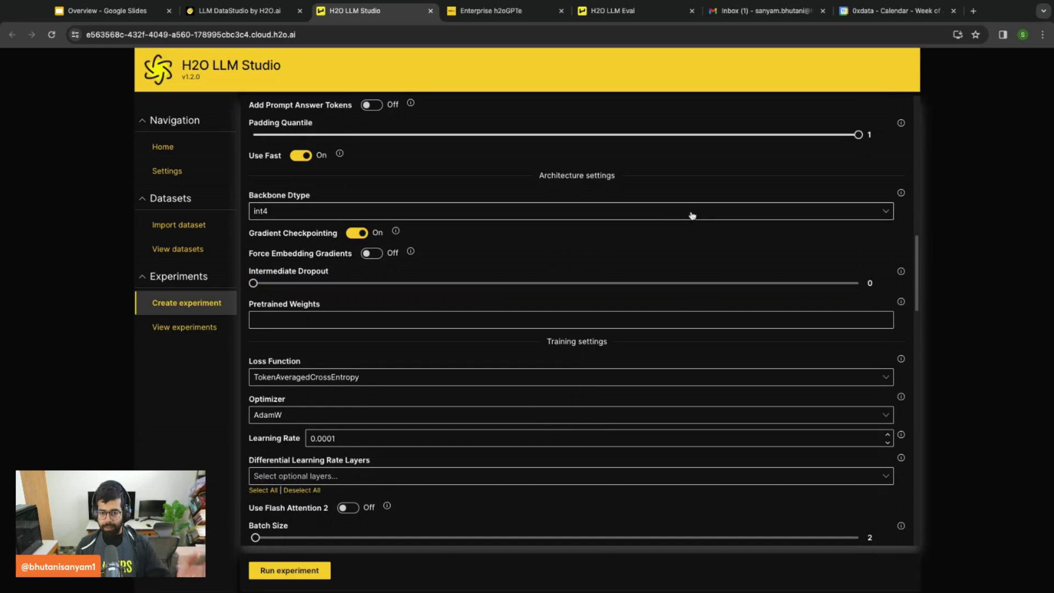
Check the data type options available for the backbone in the architecture settings
{"action": "left_click", "coordinate": [878, 218]}
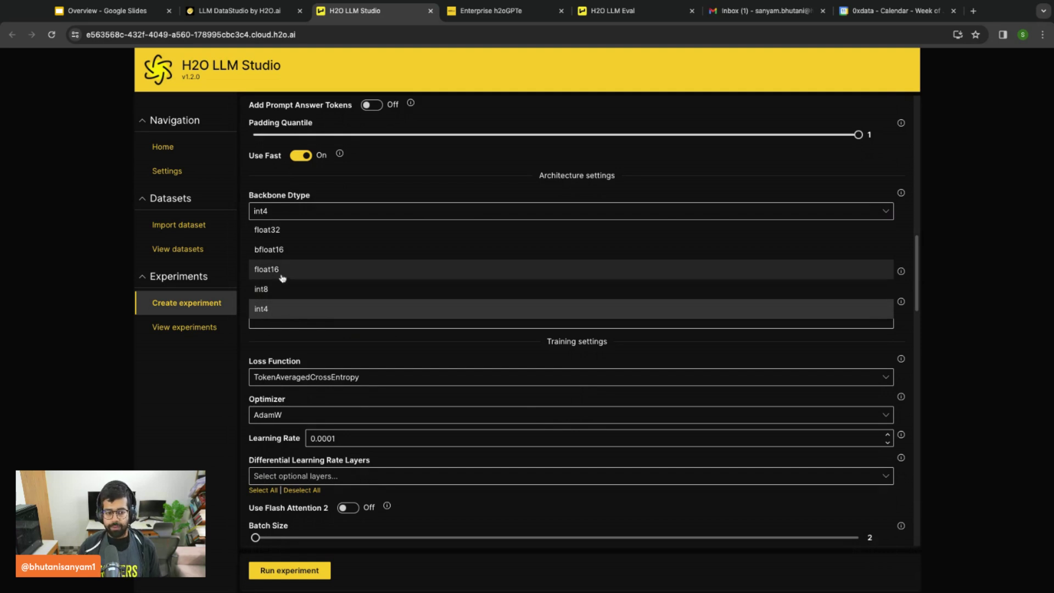
{"action": "left_click", "coordinate": [188, 397]}
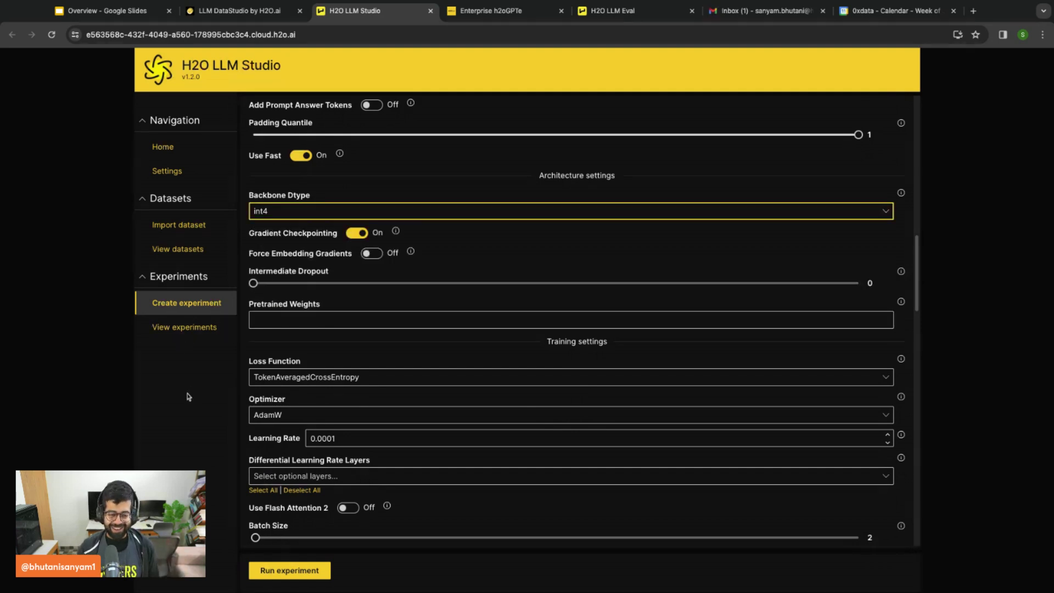
{"action": "left_click", "coordinate": [282, 213]}
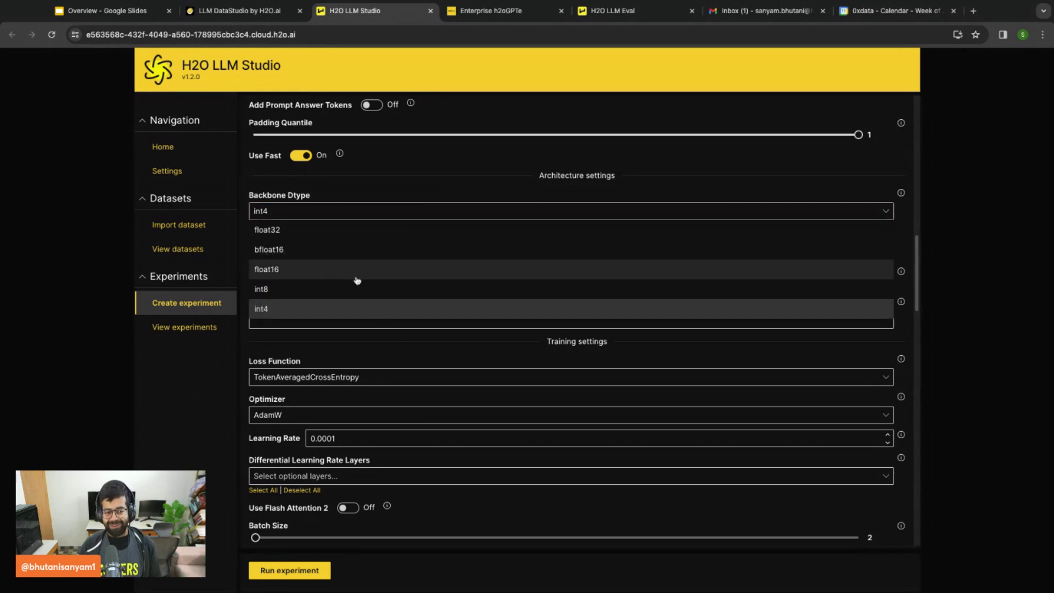
{"action": "left_click", "coordinate": [184, 399]}
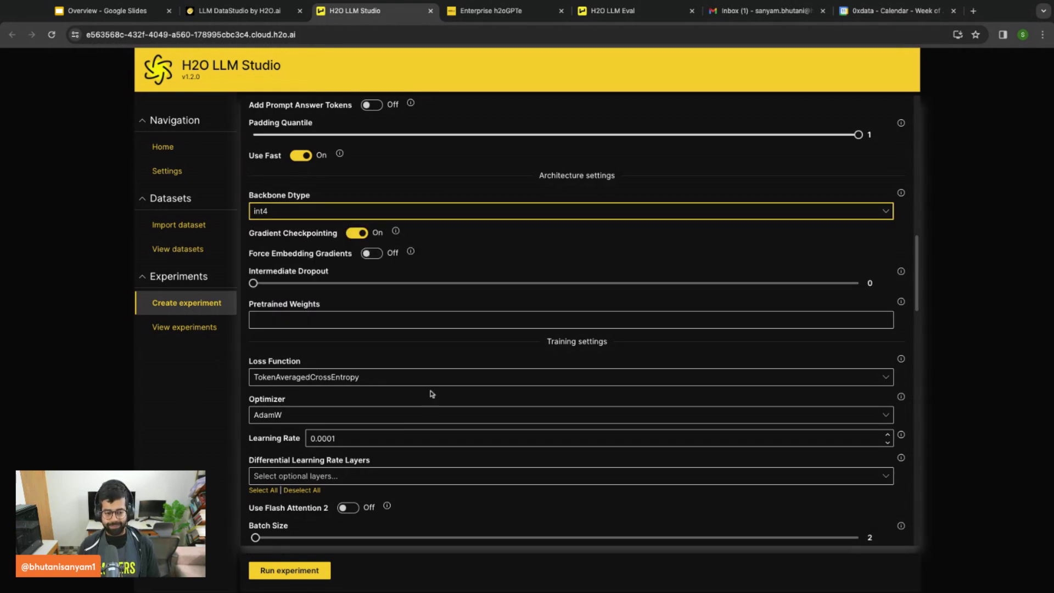
Review the training, LoRA and augmentation settings, then run the hypersonic-jackal experiment
{"action": "scroll", "coordinate": [431, 385], "scroll_direction": "down", "scroll_amount": 3}
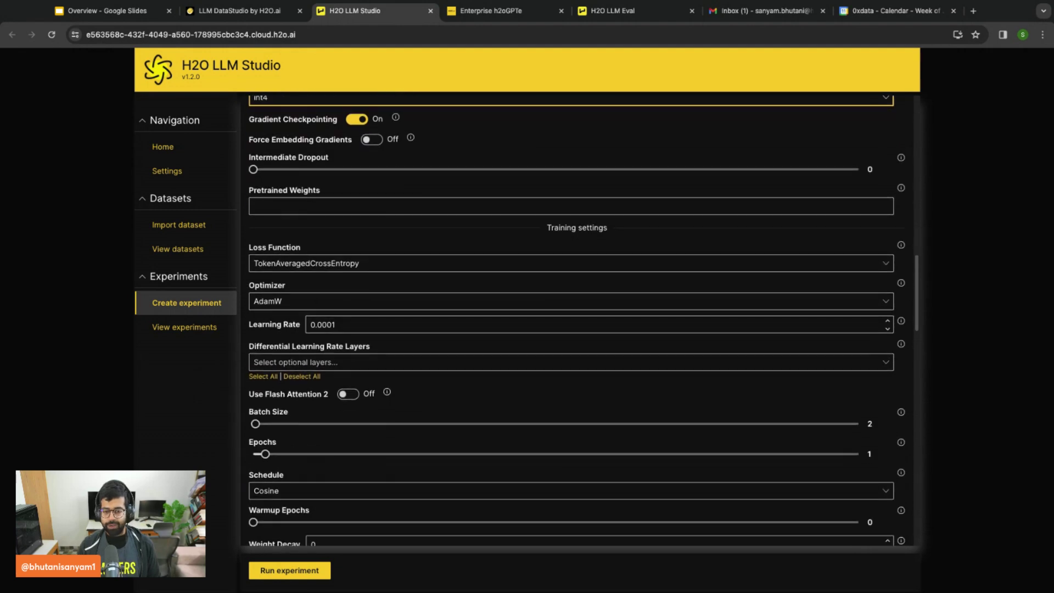
{"action": "scroll", "coordinate": [550, 374], "scroll_direction": "down", "scroll_amount": 2}
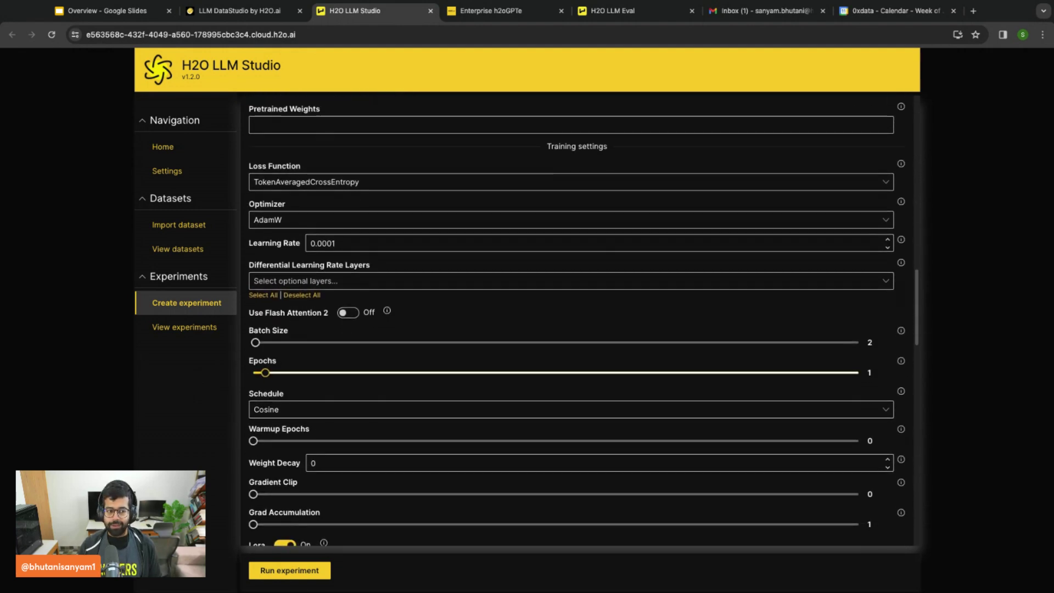
{"action": "scroll", "coordinate": [577, 321], "scroll_direction": "down", "scroll_amount": 1}
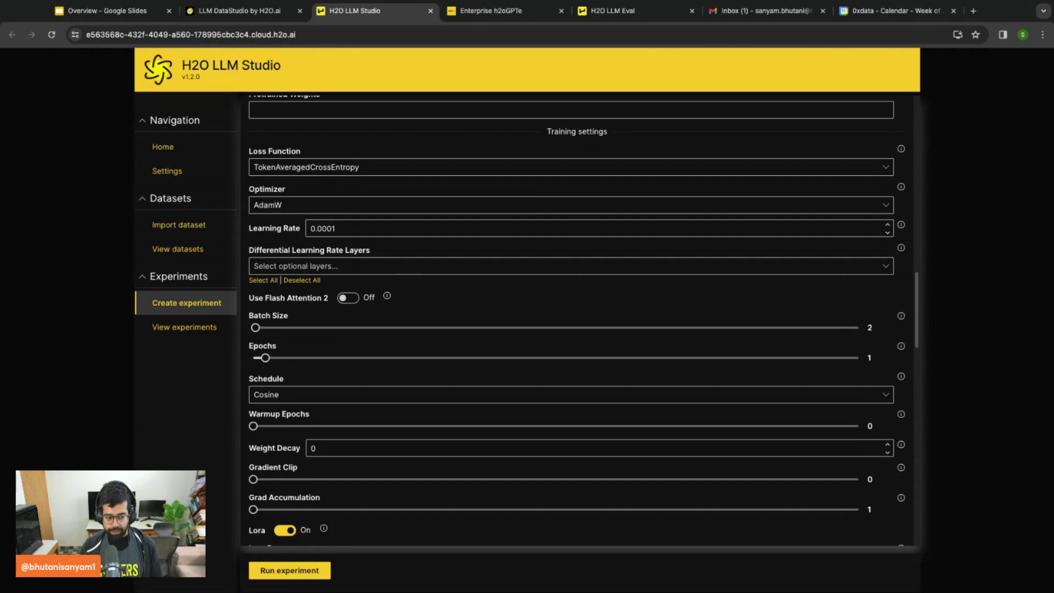
{"action": "scroll", "coordinate": [577, 322], "scroll_direction": "down", "scroll_amount": 7}
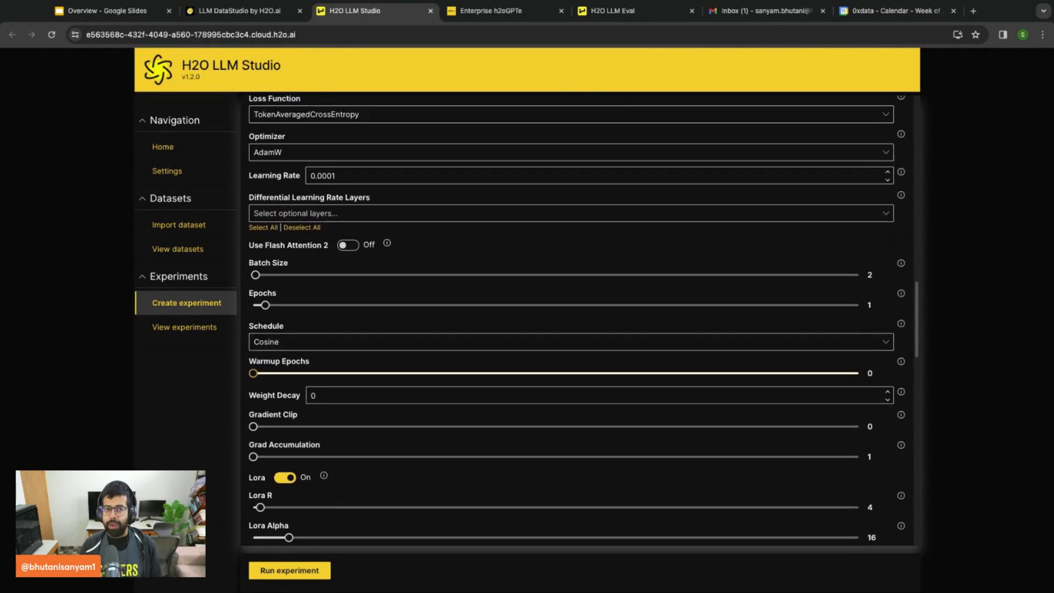
{"action": "scroll", "coordinate": [286, 141], "scroll_direction": "down", "scroll_amount": 2}
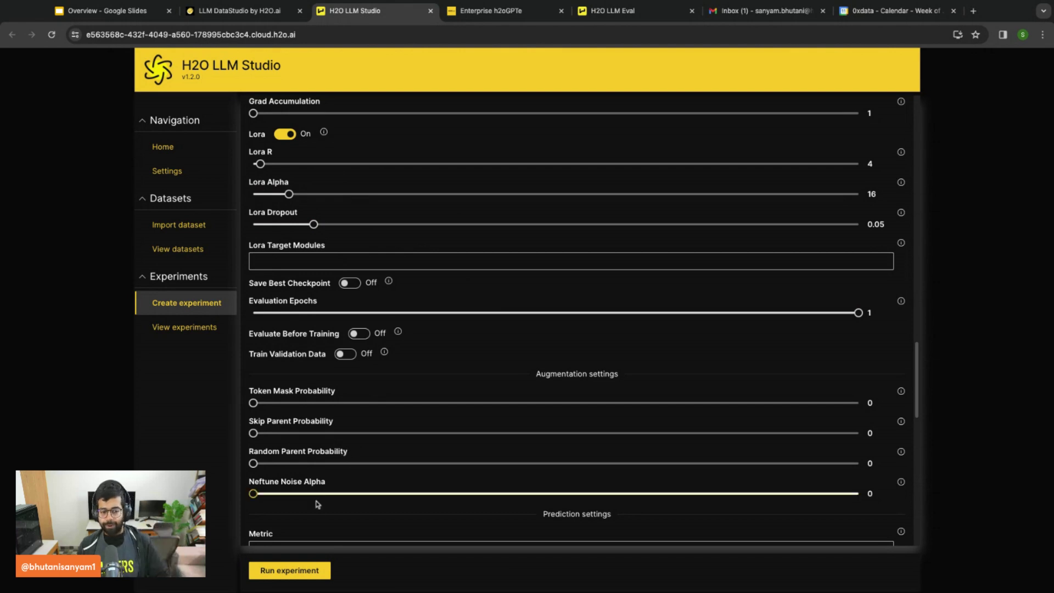
{"action": "left_click", "coordinate": [307, 569]}
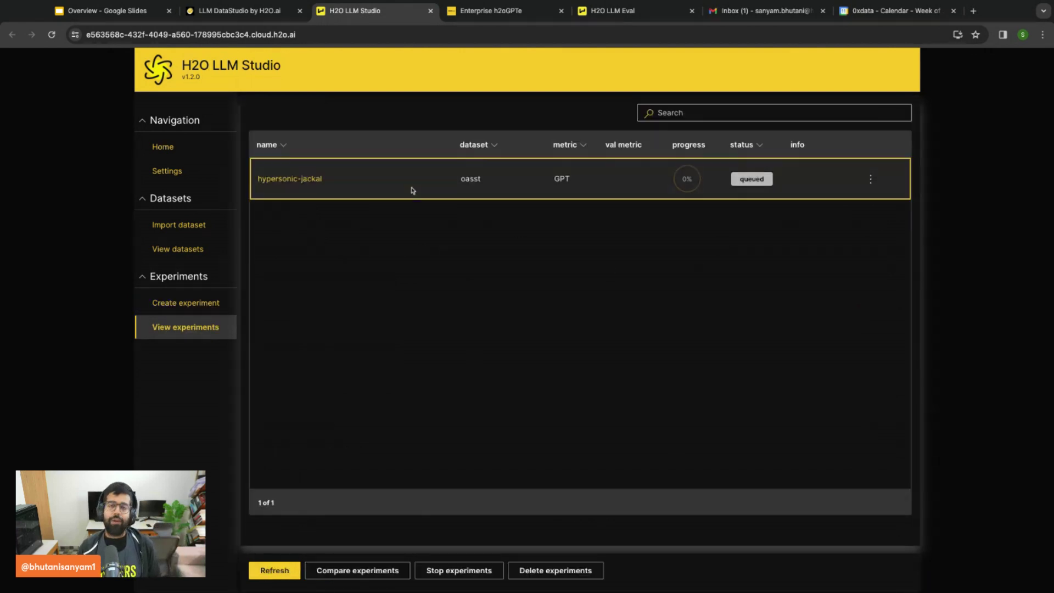
Revisit the dataset import page and the experiments list, then switch to the GenAI ecosystem slide in Google Slides
{"action": "left_click", "coordinate": [184, 226]}
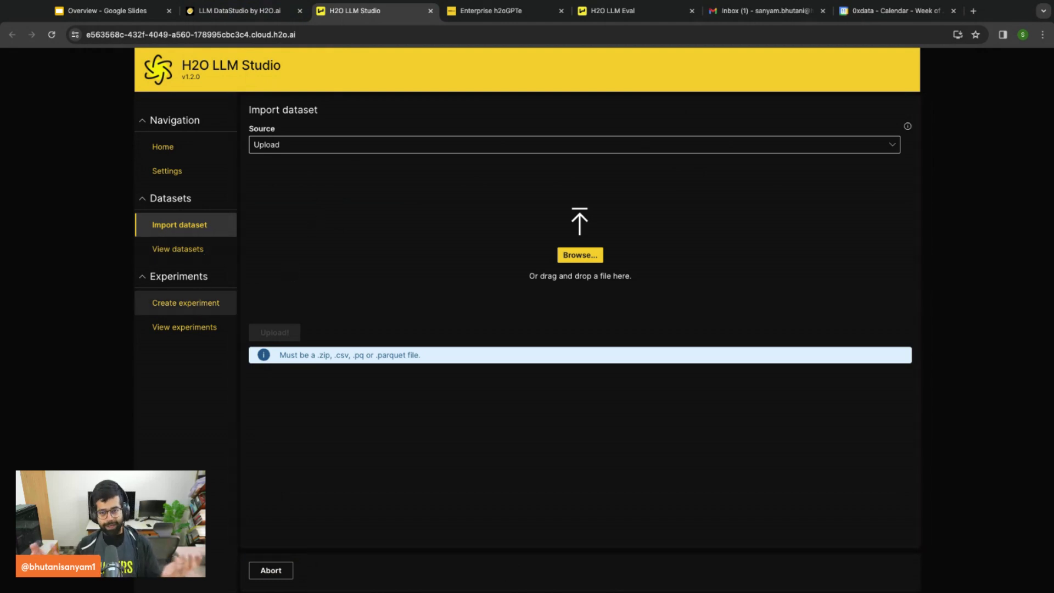
{"action": "left_click", "coordinate": [228, 325]}
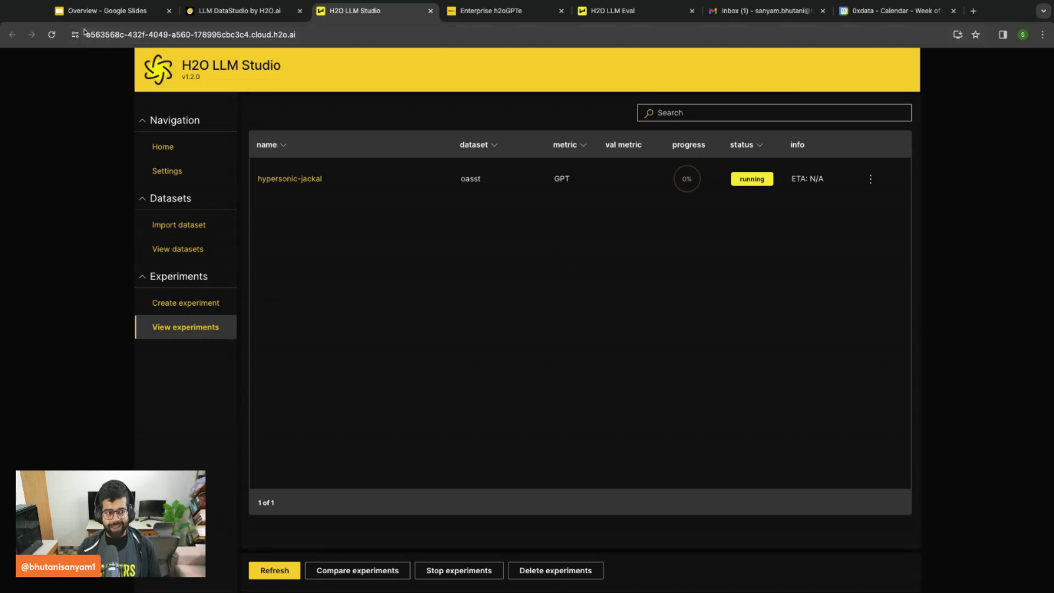
{"action": "left_click", "coordinate": [104, 10]}
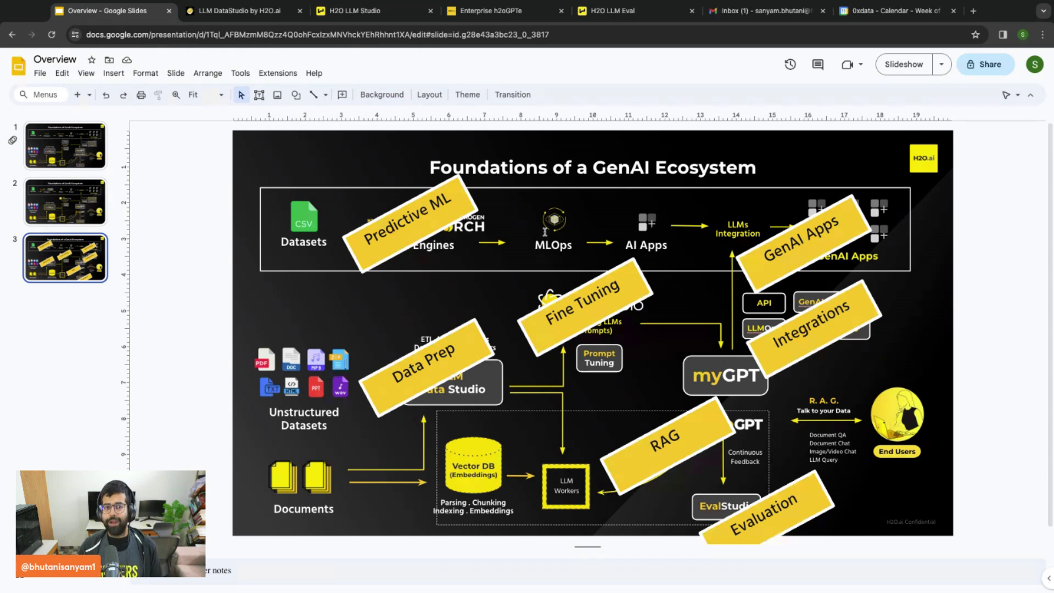
Switch to Enterprise h2oGPTe and view its dashboard of chat sessions, collections and documents
{"action": "left_click", "coordinate": [492, 20]}
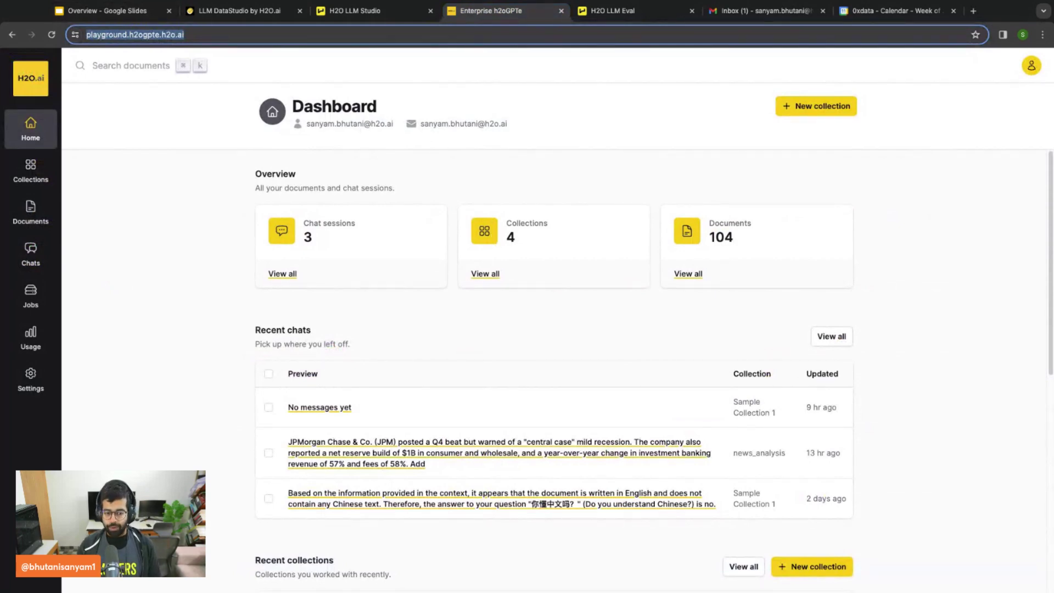
{"action": "left_click", "coordinate": [206, 138]}
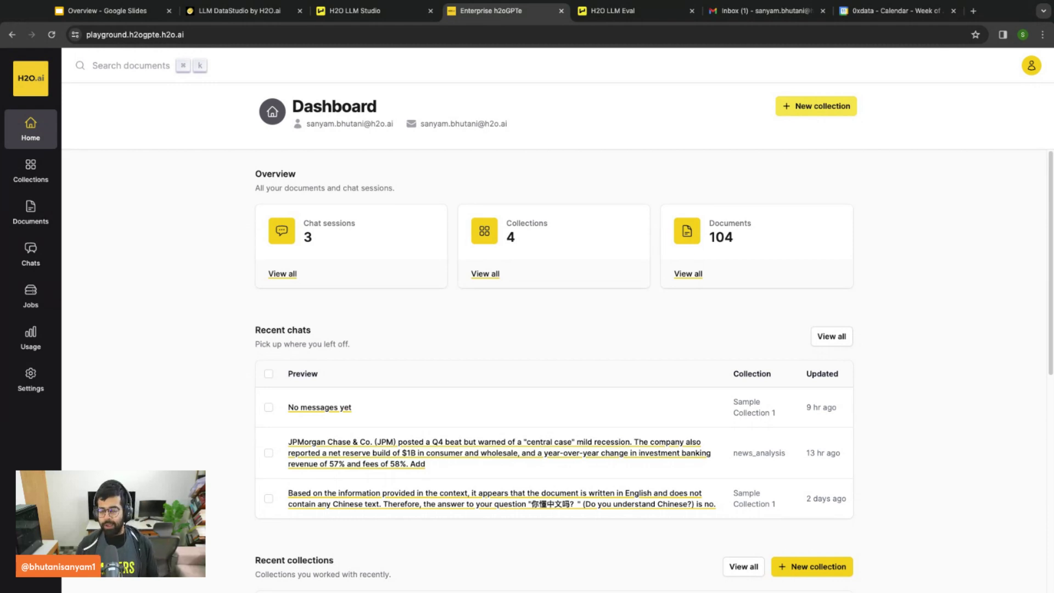
Try to create a new collection named "Just a ML Paper" from the dashboard
{"action": "left_click", "coordinate": [816, 106]}
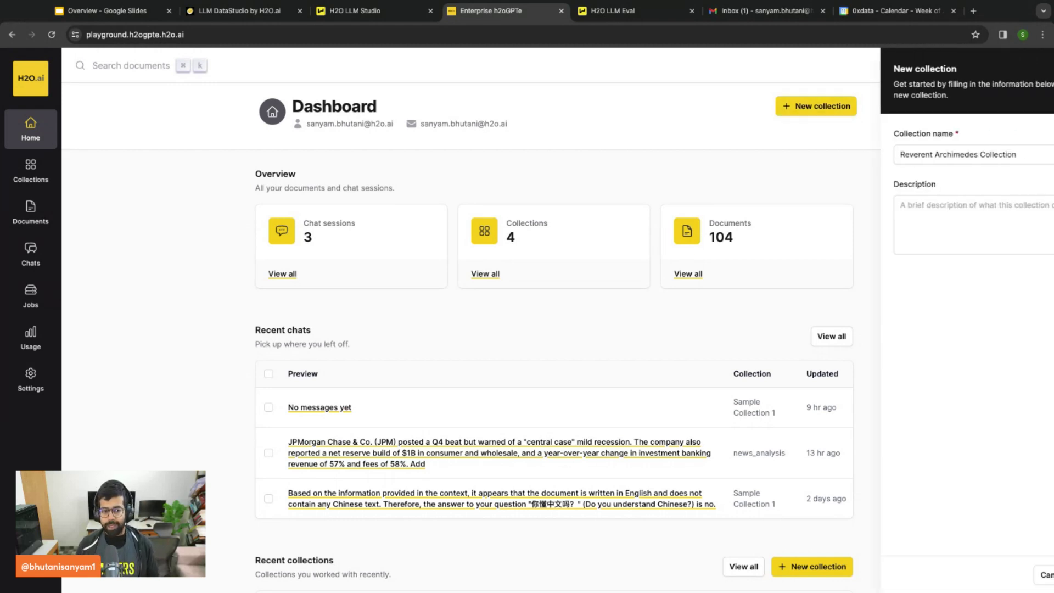
{"action": "triple_click", "coordinate": [1002, 156]}
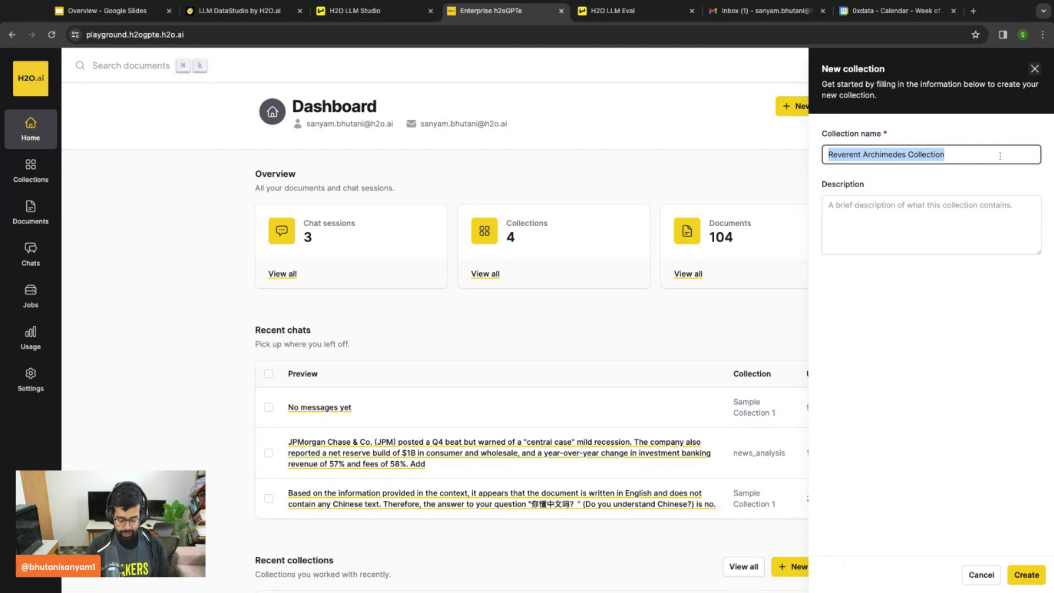
{"action": "type", "text": "Just a ML Paper"}
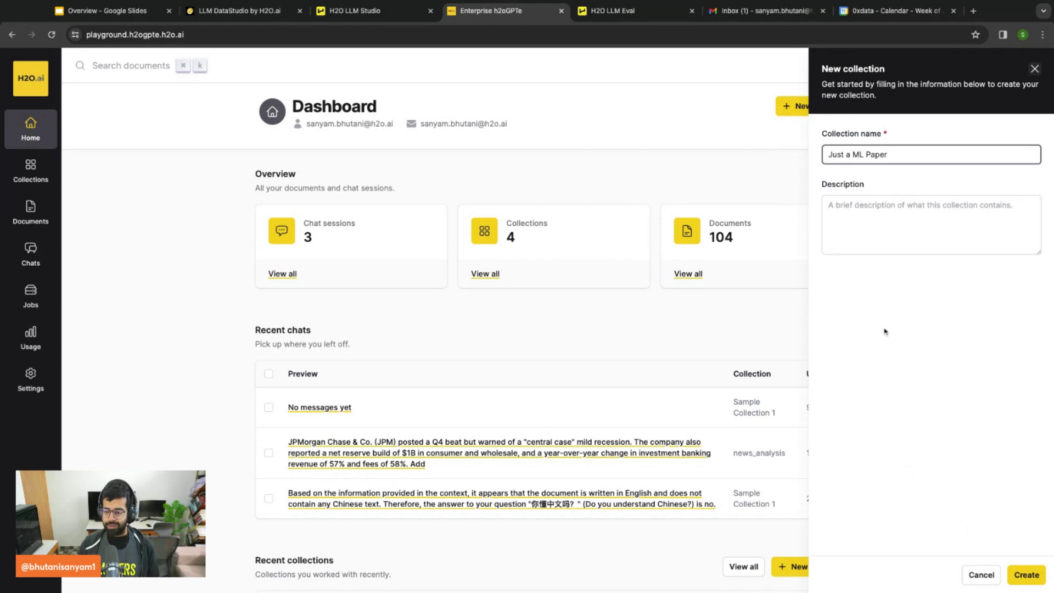
{"action": "left_click", "coordinate": [1026, 574]}
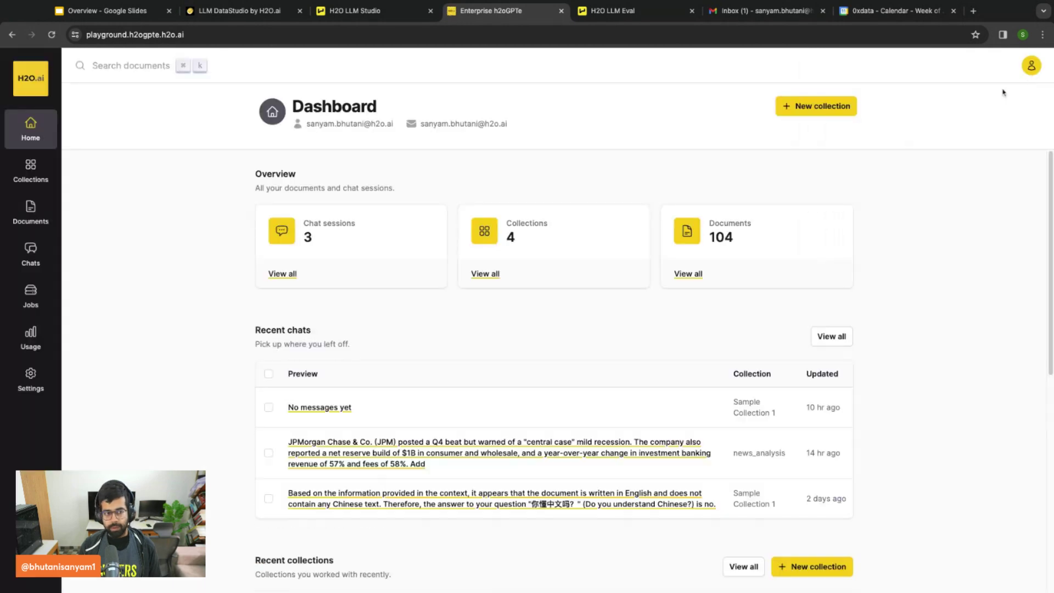
Create a new collection from the full collections overview, keeping the suggested name and an empty description
{"action": "left_click", "coordinate": [486, 274]}
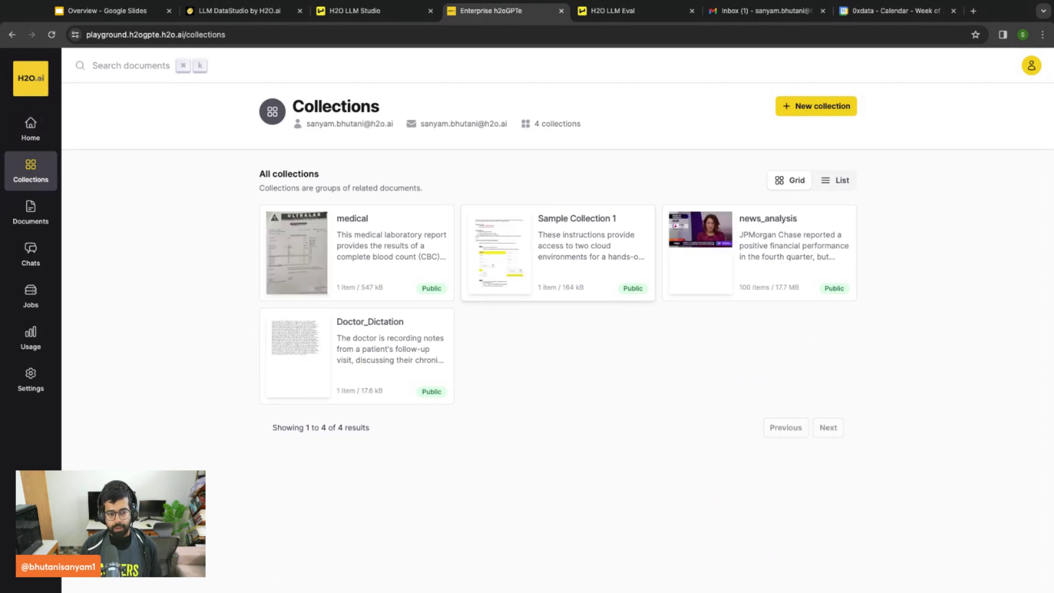
{"action": "left_click", "coordinate": [788, 114]}
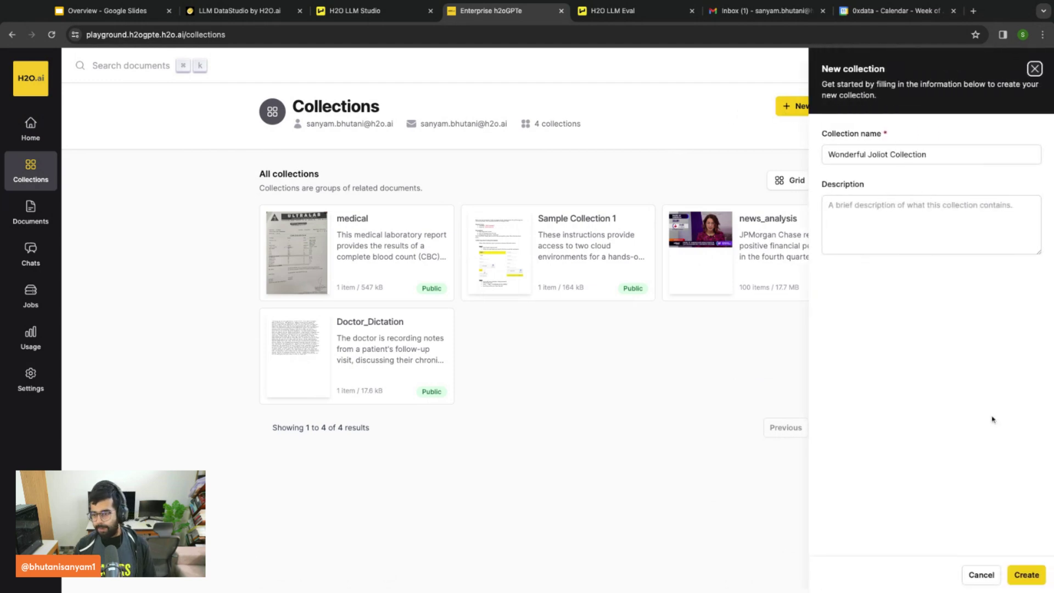
{"action": "left_click", "coordinate": [1027, 575]}
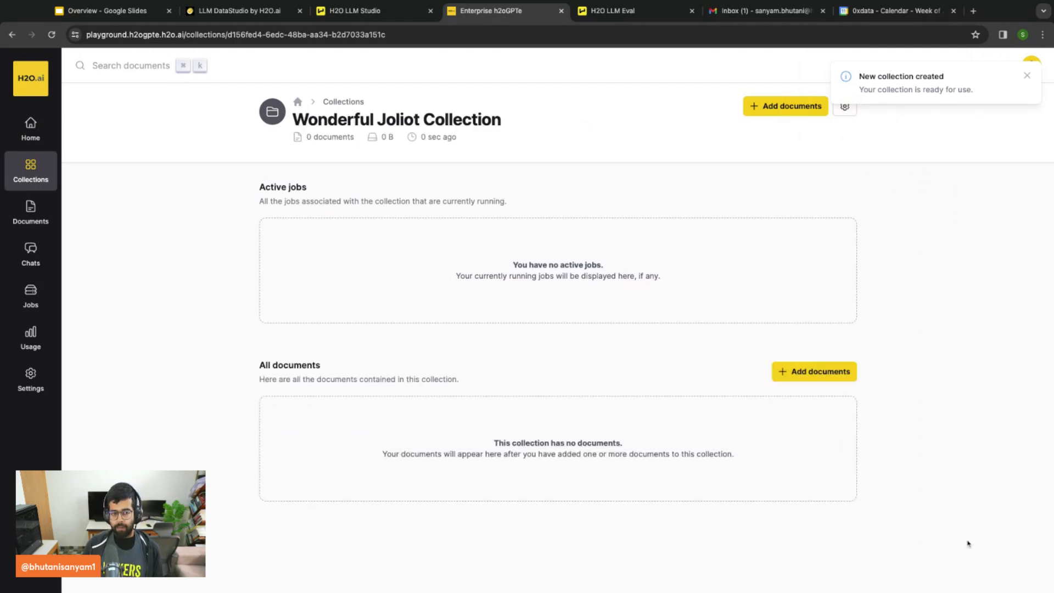
Rename the new collection to "Just a ML Paper" in its settings, save the update and dismiss the notification
{"action": "left_click", "coordinate": [843, 110]}
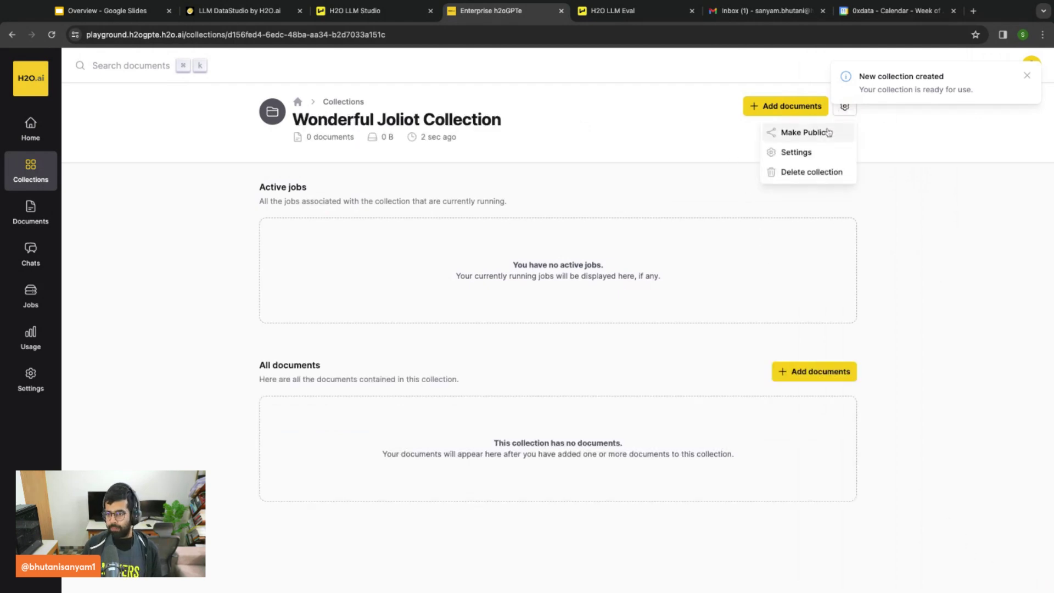
{"action": "left_click", "coordinate": [823, 156]}
{"action": "triple_click", "coordinate": [935, 144]}
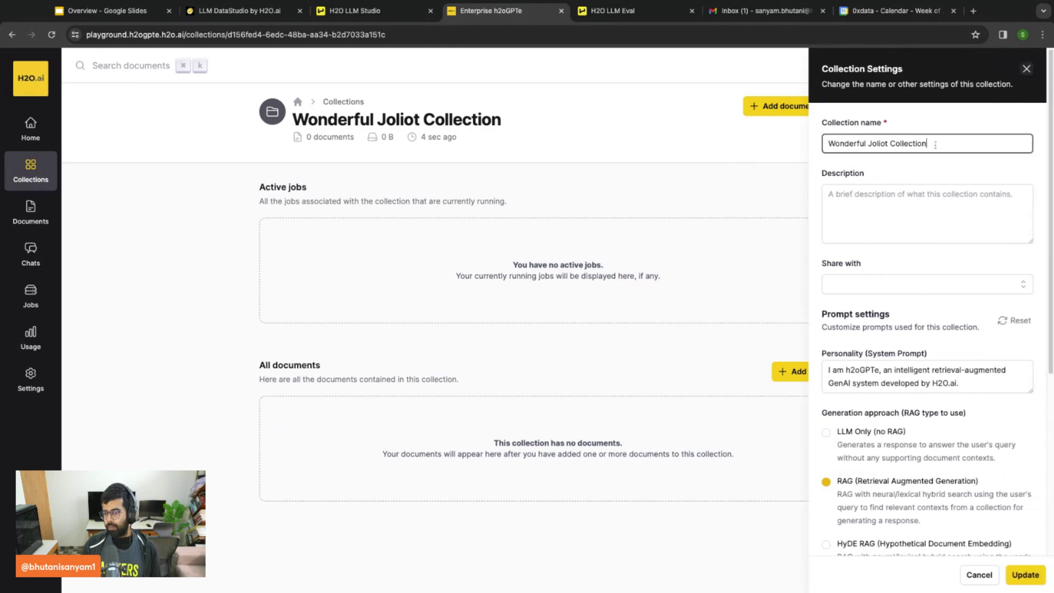
{"action": "type", "text": "Juyst"}
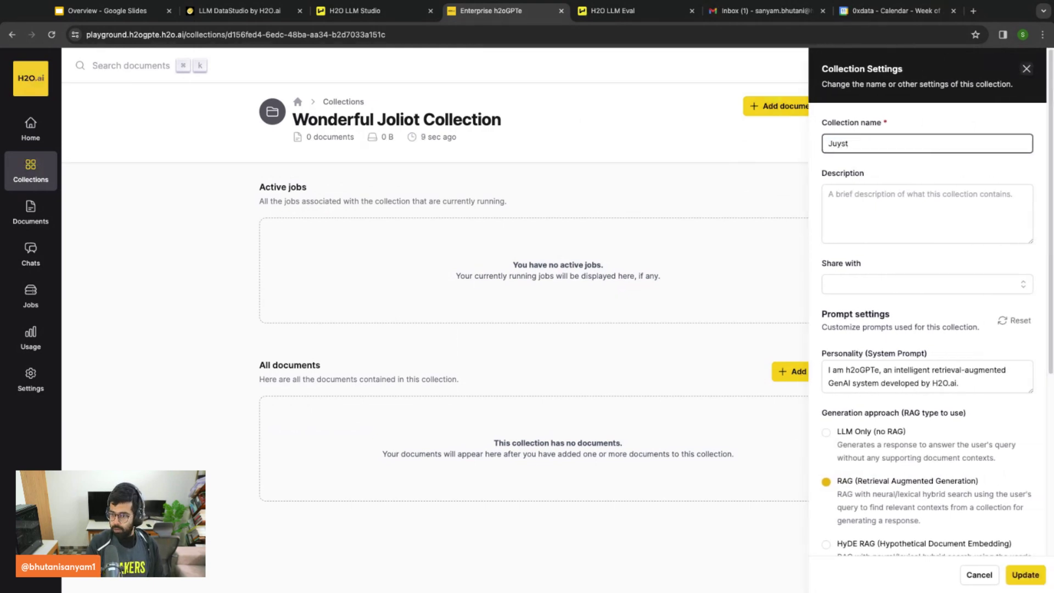
{"action": "key", "text": "super+a"}
{"action": "type", "text": "Just a M"}
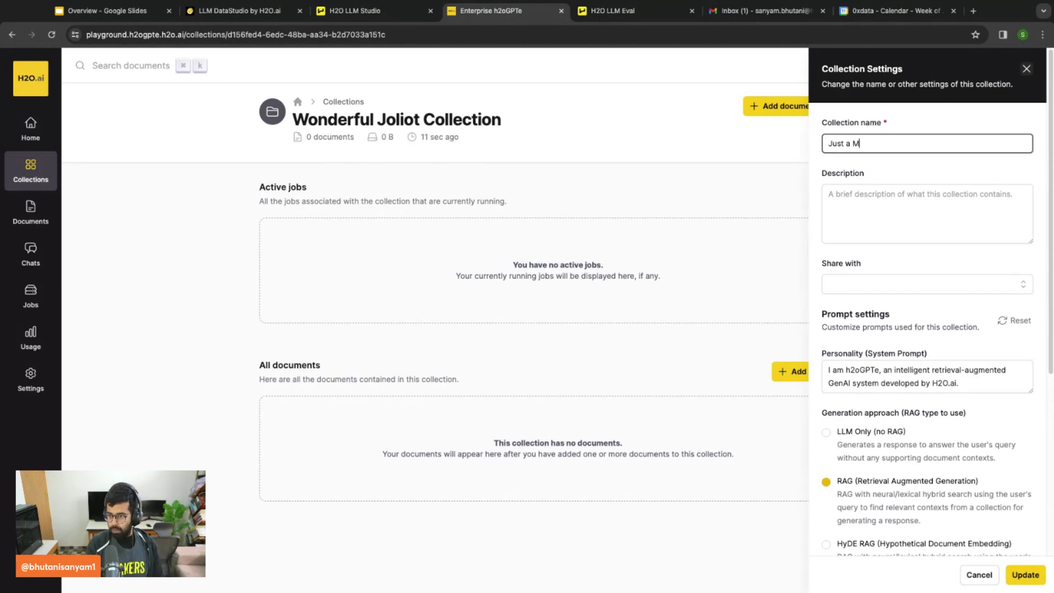
{"action": "type", "text": "L Paper"}
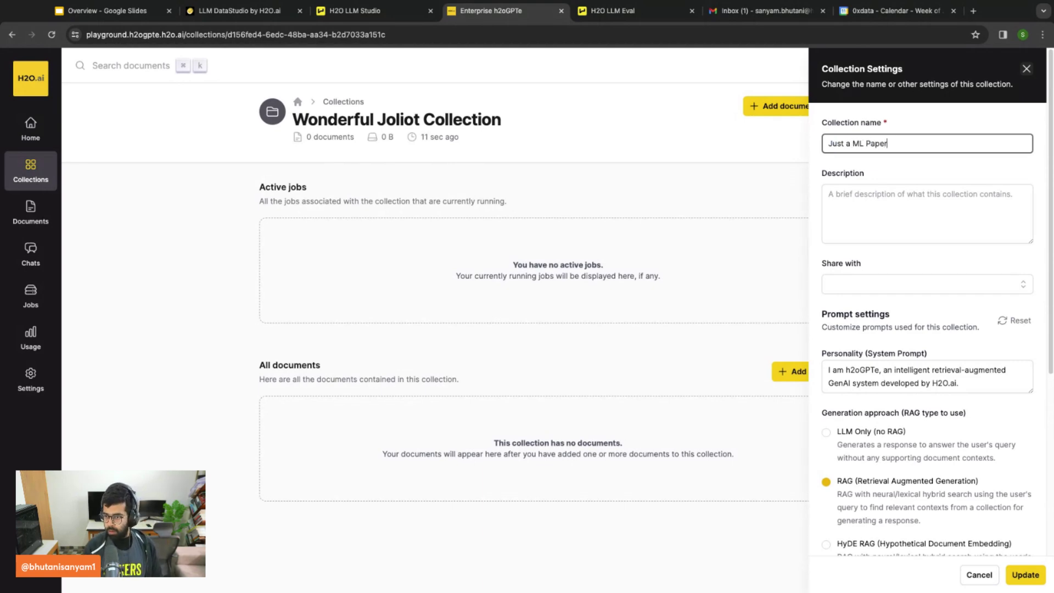
{"action": "left_click", "coordinate": [1025, 574]}
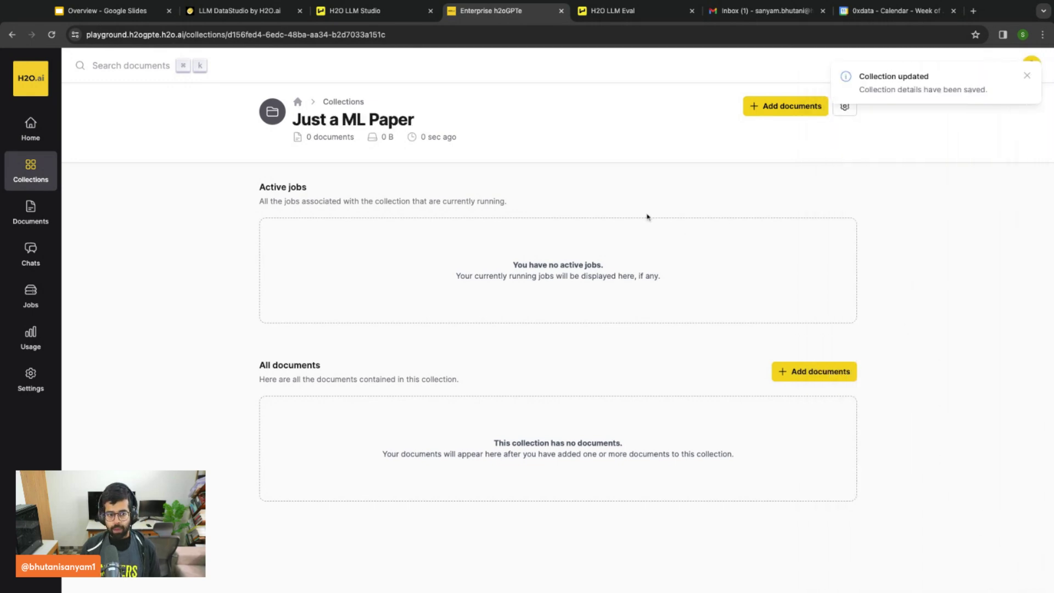
{"action": "left_click", "coordinate": [1026, 77]}
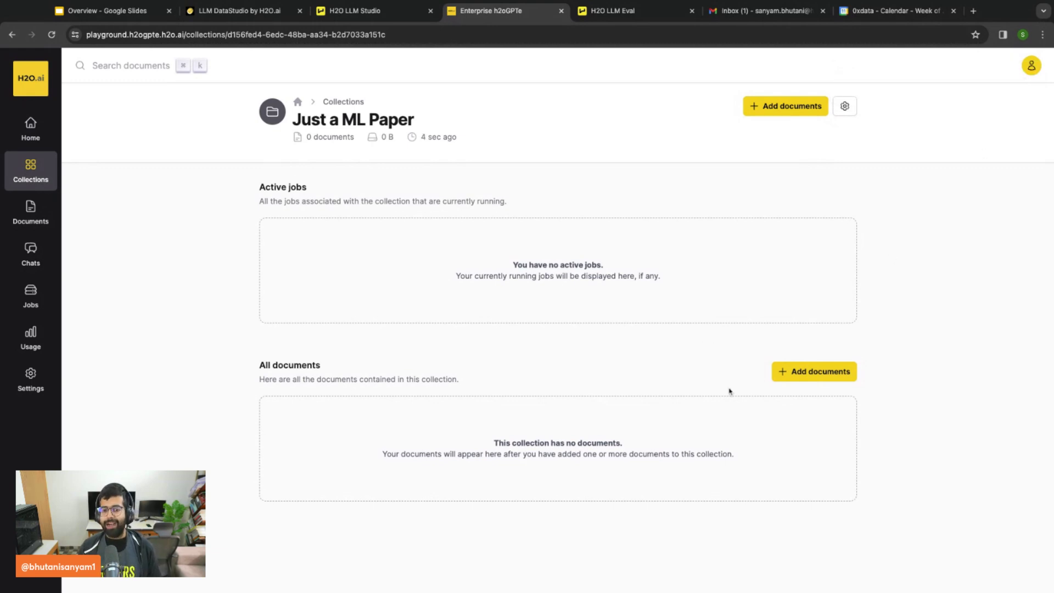
Review the collection's personality system prompt and generation approaches, keeping RAG (Retrieval Augmented Generation) selected
{"action": "left_click", "coordinate": [845, 108]}
{"action": "left_click", "coordinate": [831, 156]}
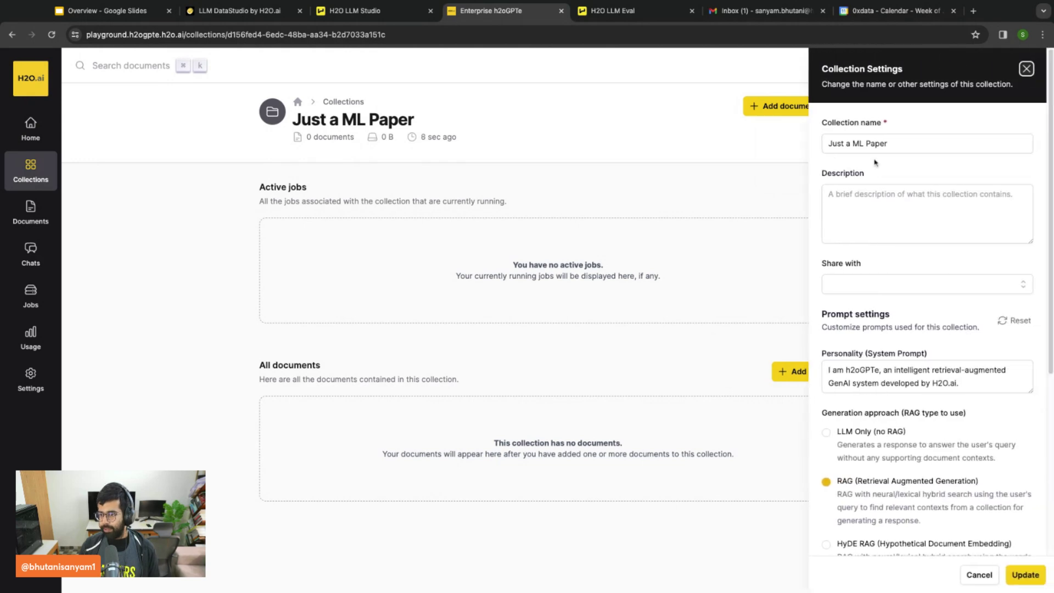
{"action": "scroll", "coordinate": [906, 329], "scroll_direction": "down", "scroll_amount": 2}
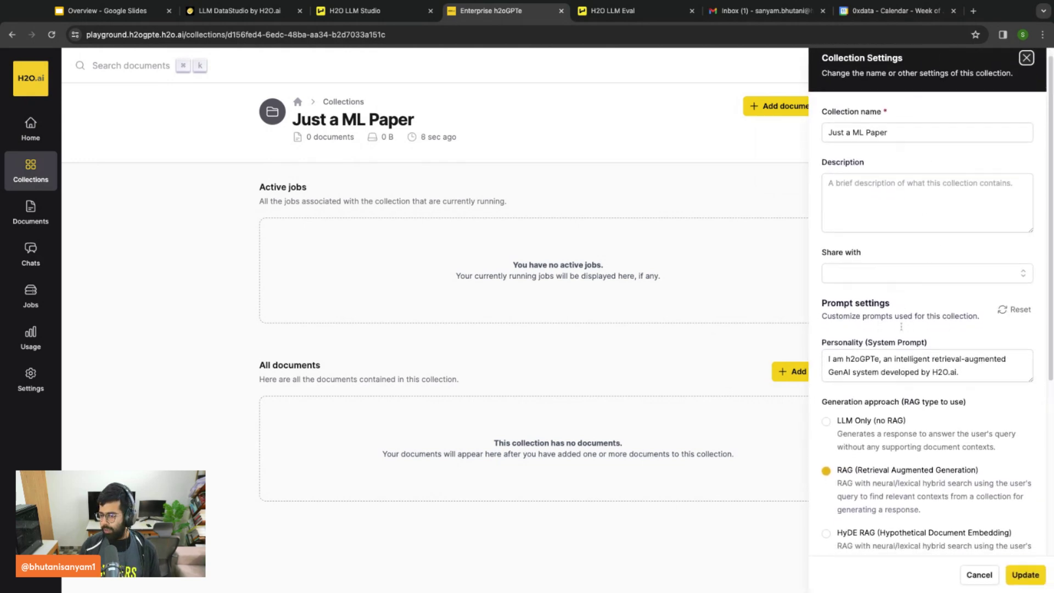
{"action": "left_click_drag", "start_coordinate": [950, 343], "coordinate": [829, 336]}
{"action": "scroll", "coordinate": [1006, 465], "scroll_direction": "down", "scroll_amount": 2}
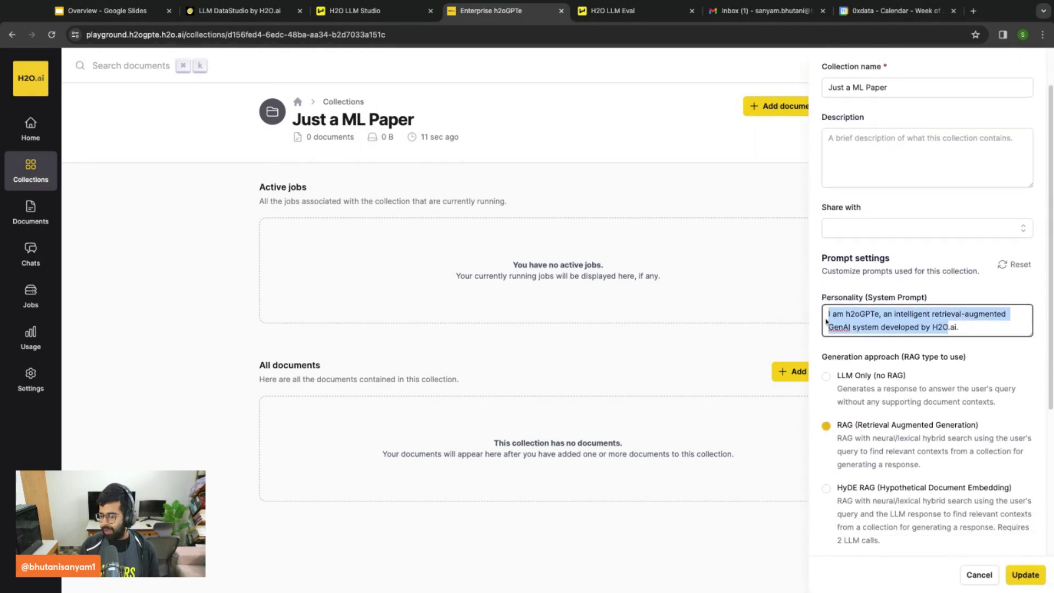
{"action": "scroll", "coordinate": [921, 418], "scroll_direction": "down", "scroll_amount": 3}
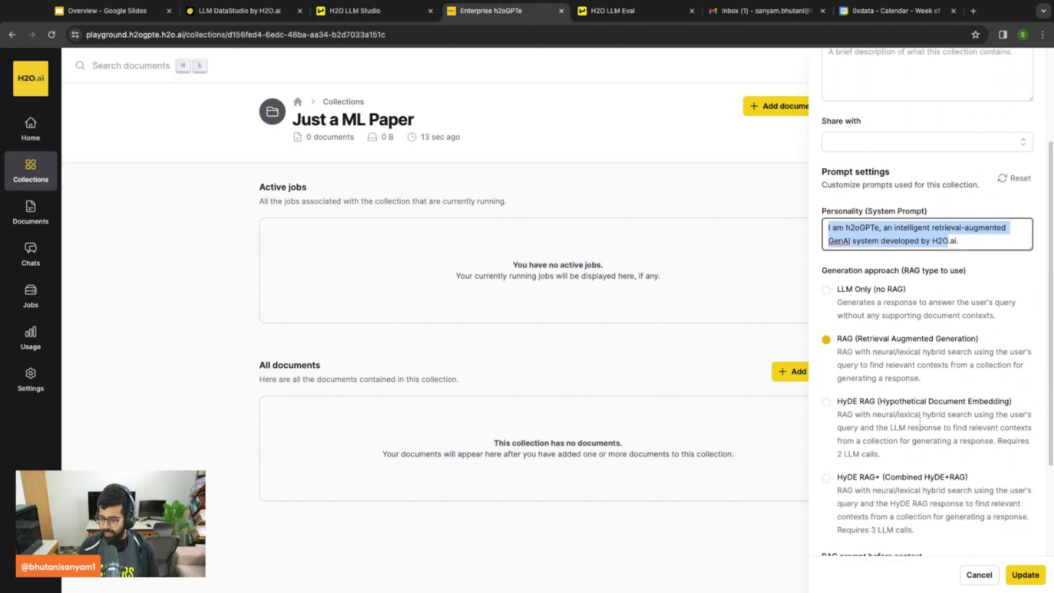
{"action": "left_click_drag", "start_coordinate": [843, 401], "coordinate": [864, 401]}
{"action": "scroll", "coordinate": [879, 407], "scroll_direction": "down", "scroll_amount": 9}
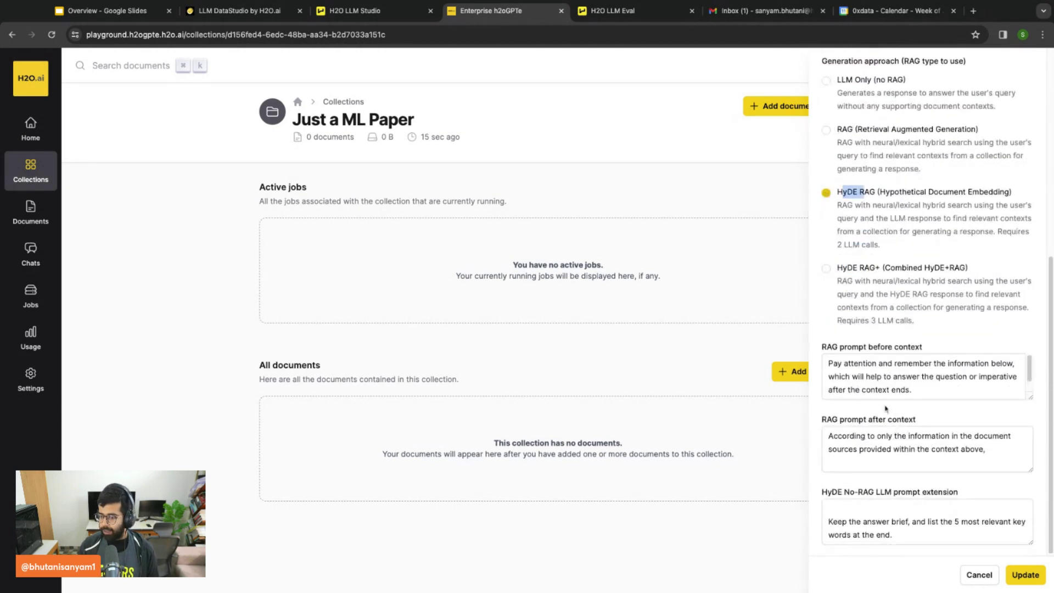
{"action": "left_click", "coordinate": [827, 131]}
{"action": "scroll", "coordinate": [831, 135], "scroll_direction": "up", "scroll_amount": 3}
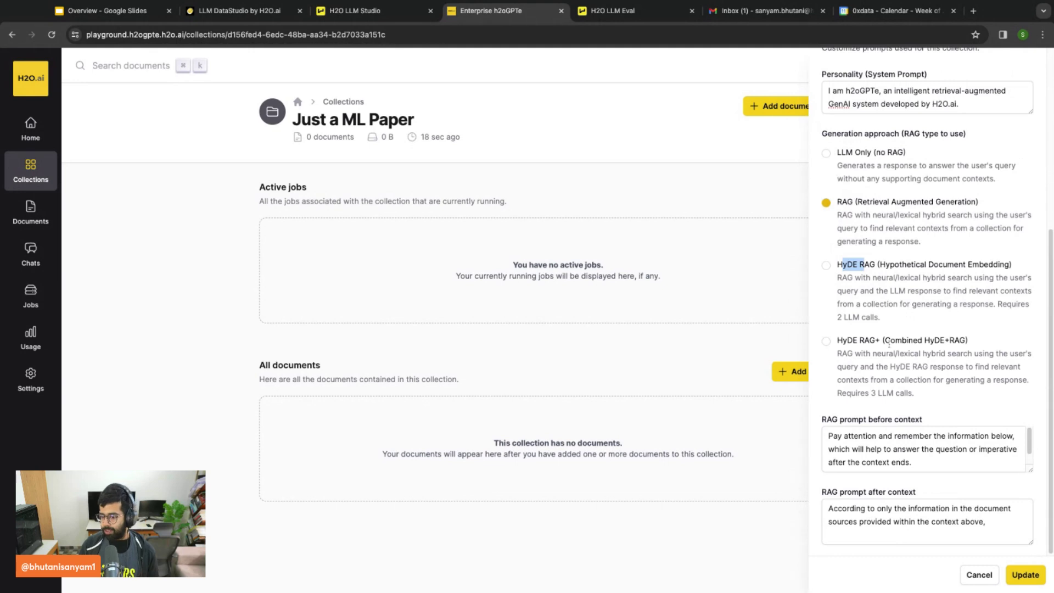
Examine the RAG prompts before and after context, then save the collection settings
{"action": "scroll", "coordinate": [966, 448], "scroll_direction": "down", "scroll_amount": 2}
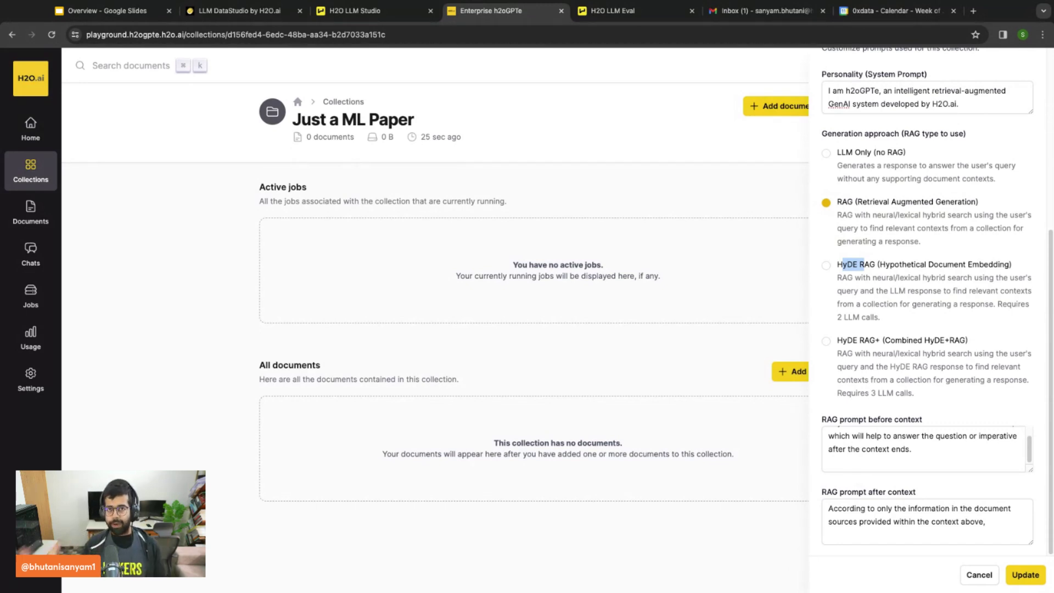
{"action": "left_click_drag", "start_coordinate": [818, 497], "coordinate": [925, 494]}
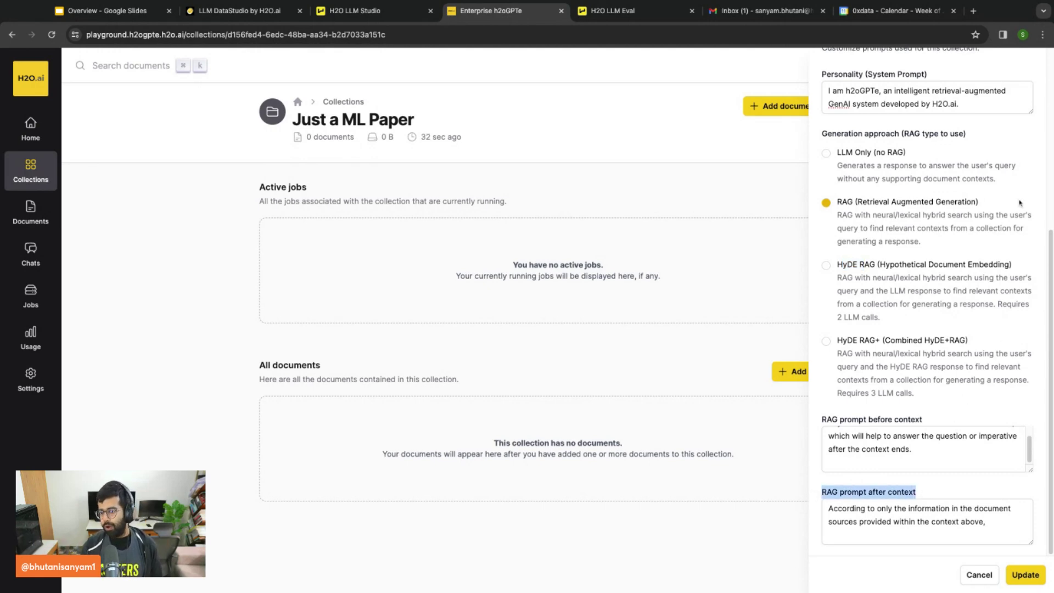
{"action": "scroll", "coordinate": [1004, 344], "scroll_direction": "up", "scroll_amount": 5}
{"action": "scroll", "coordinate": [1030, 269], "scroll_direction": "up", "scroll_amount": 1}
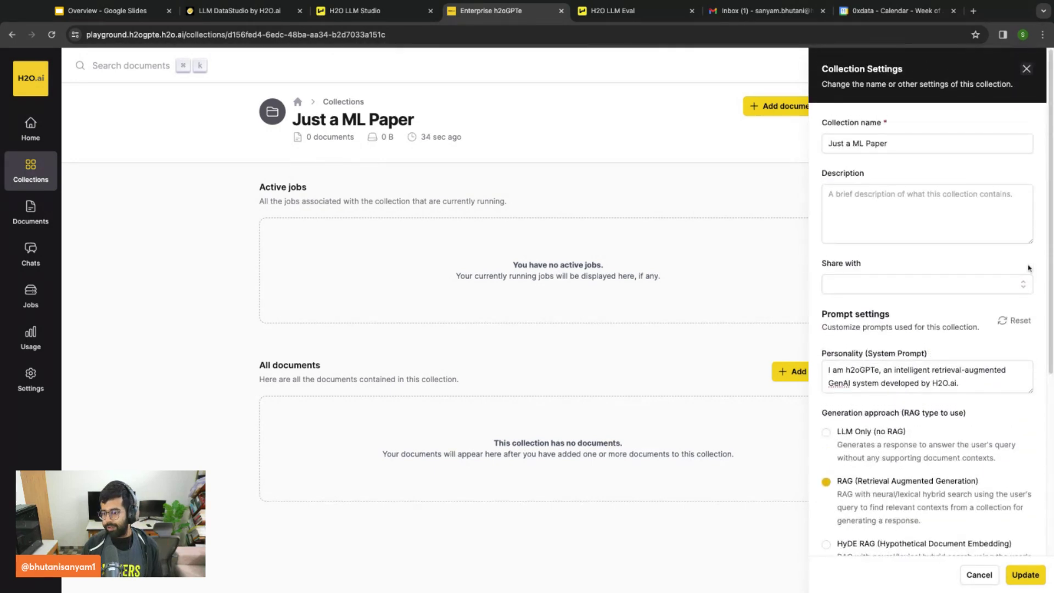
{"action": "left_click", "coordinate": [1033, 575]}
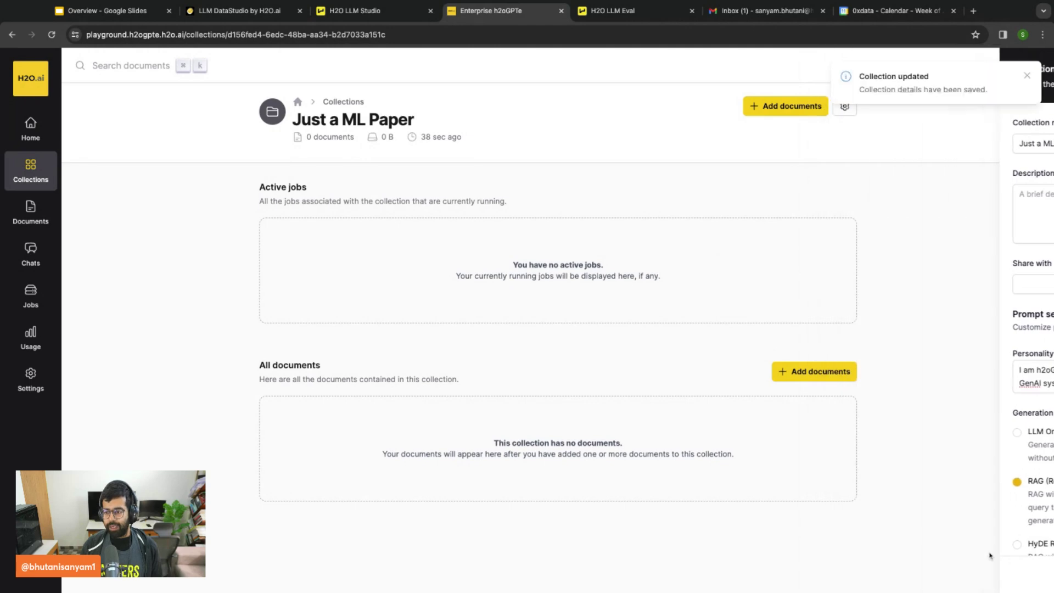
Upload the document 2304.05128v1.pdf to the Just a ML Paper collection
{"action": "left_click", "coordinate": [803, 370]}
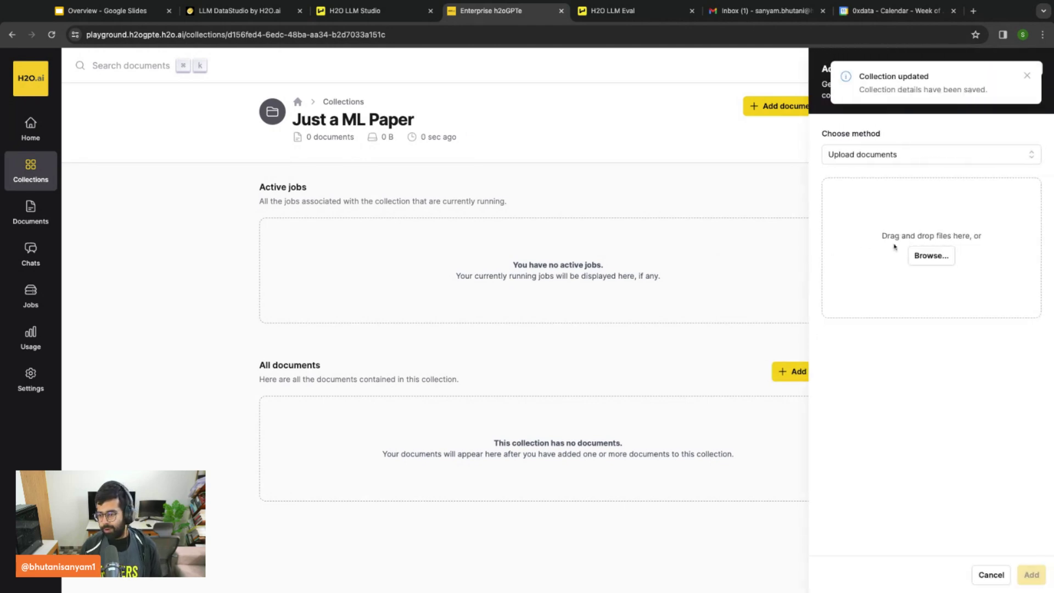
{"action": "left_click", "coordinate": [923, 254]}
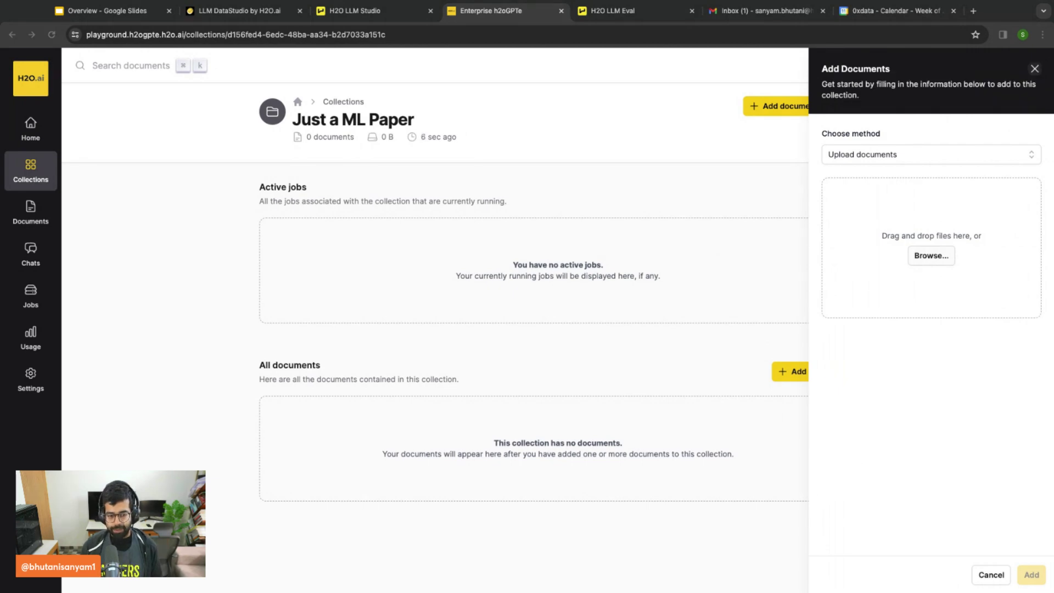
{"action": "key", "text": "Return"}
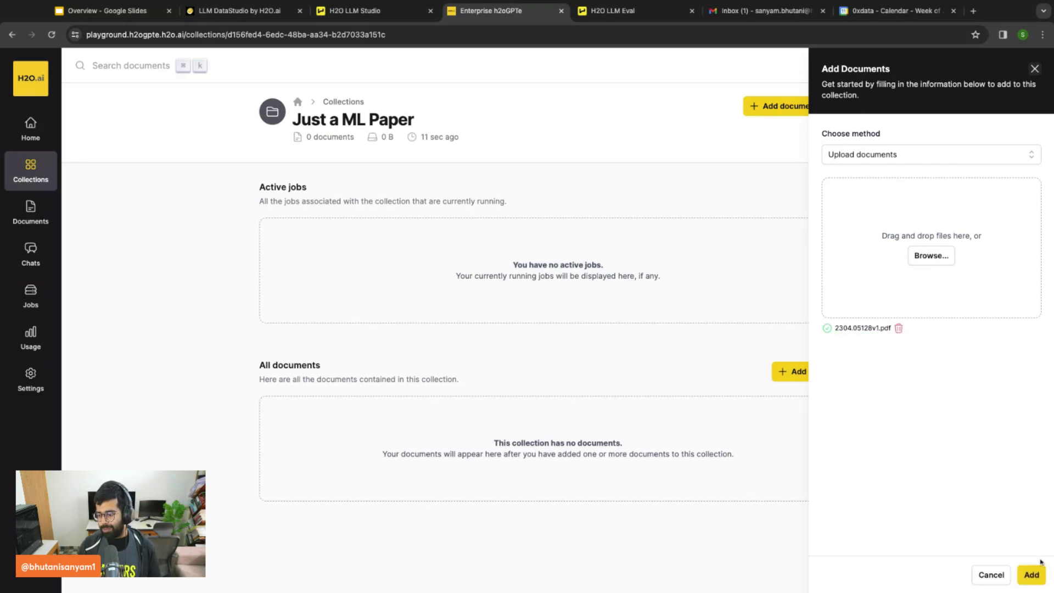
{"action": "left_click", "coordinate": [1037, 576]}
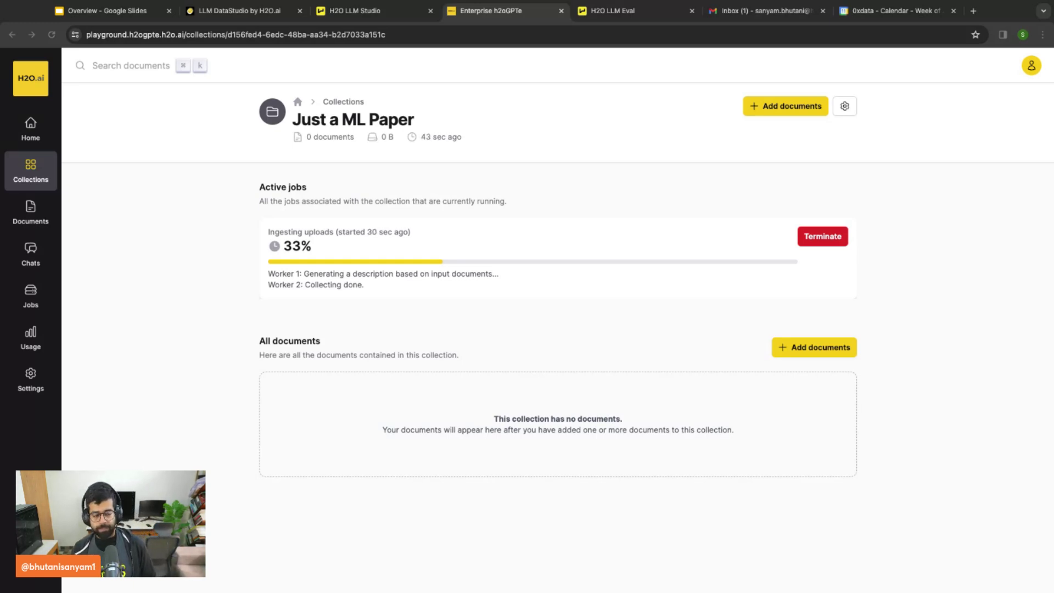
Look through the documents, the Just a ML Paper collection, the chat sessions and the active jobs to check the ingestion
{"action": "left_click", "coordinate": [44, 214]}
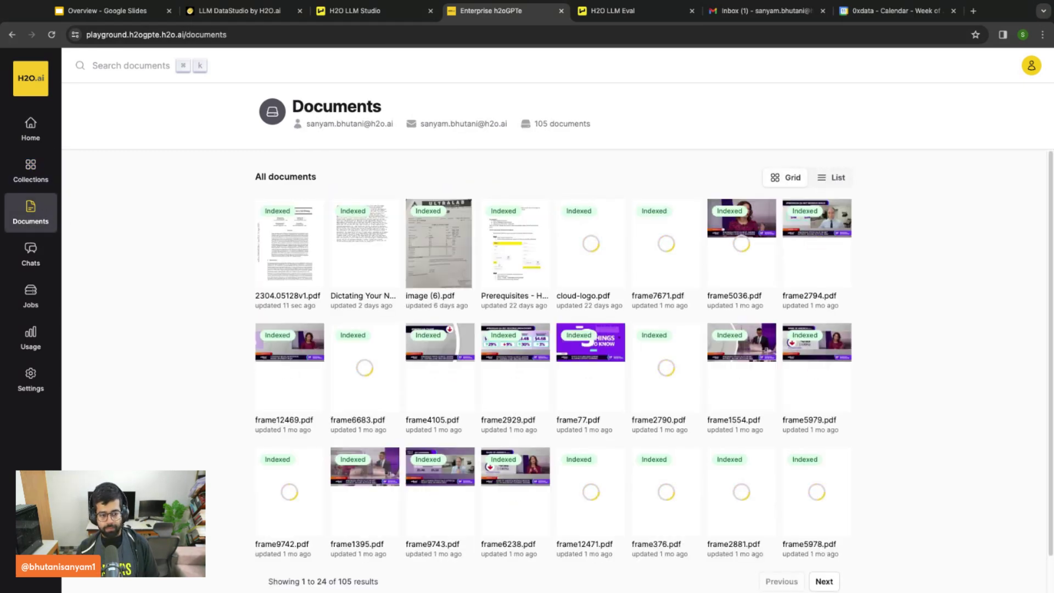
{"action": "left_click", "coordinate": [33, 170]}
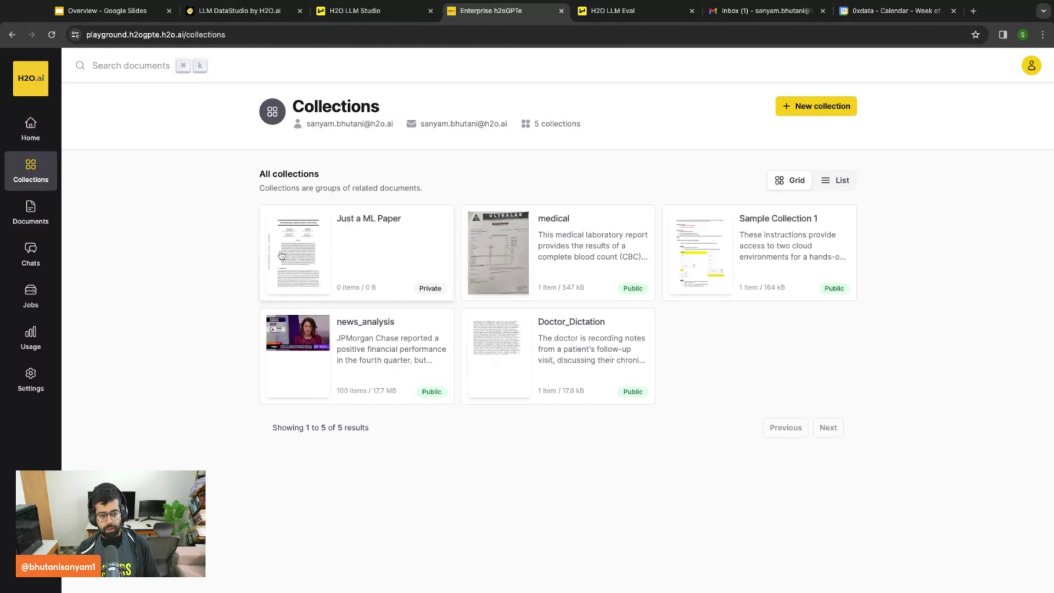
{"action": "left_click", "coordinate": [405, 286]}
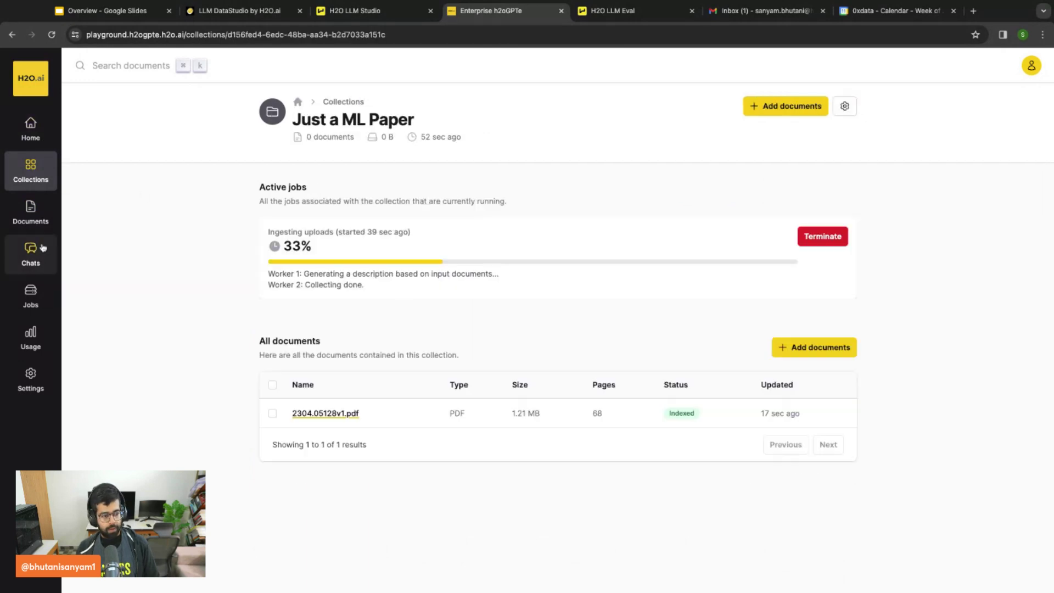
{"action": "left_click", "coordinate": [41, 268]}
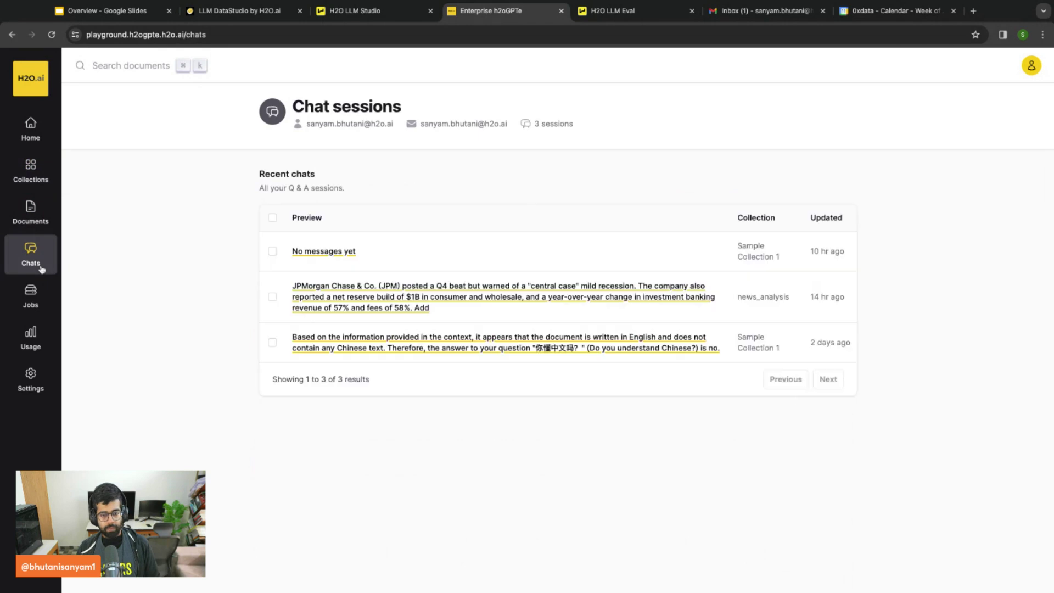
{"action": "left_click", "coordinate": [39, 299]}
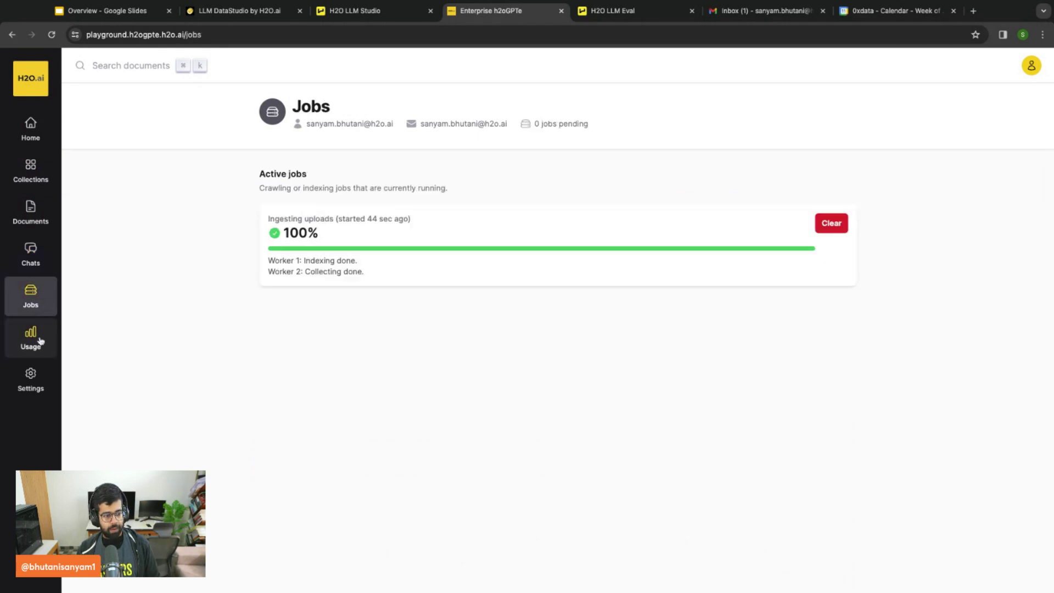
Open the settings and look over the API key creation options and the Python client information
{"action": "left_click", "coordinate": [33, 386]}
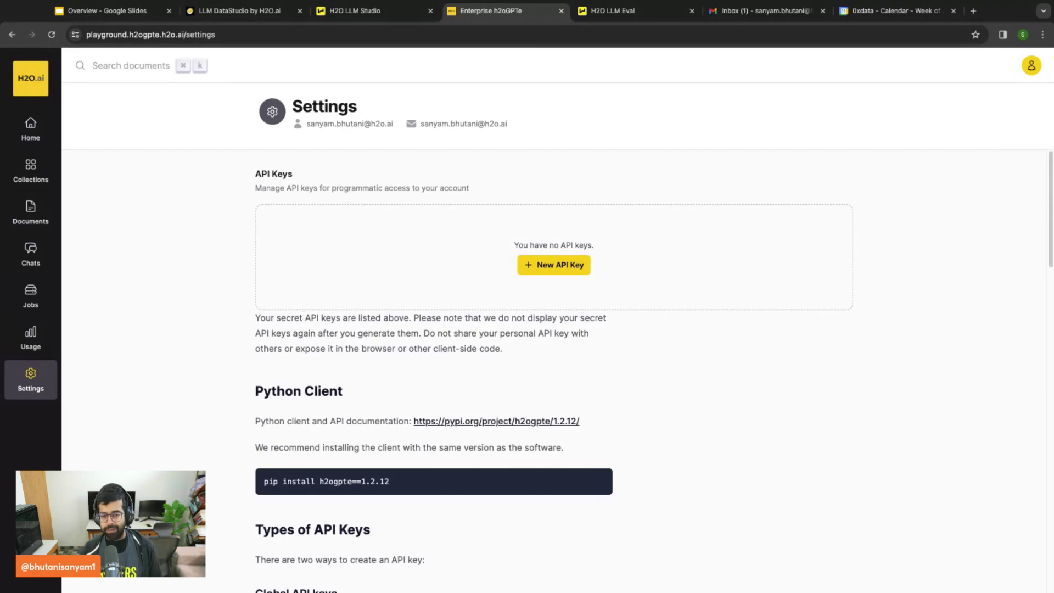
{"action": "left_click", "coordinate": [565, 272]}
{"action": "left_click", "coordinate": [647, 253]}
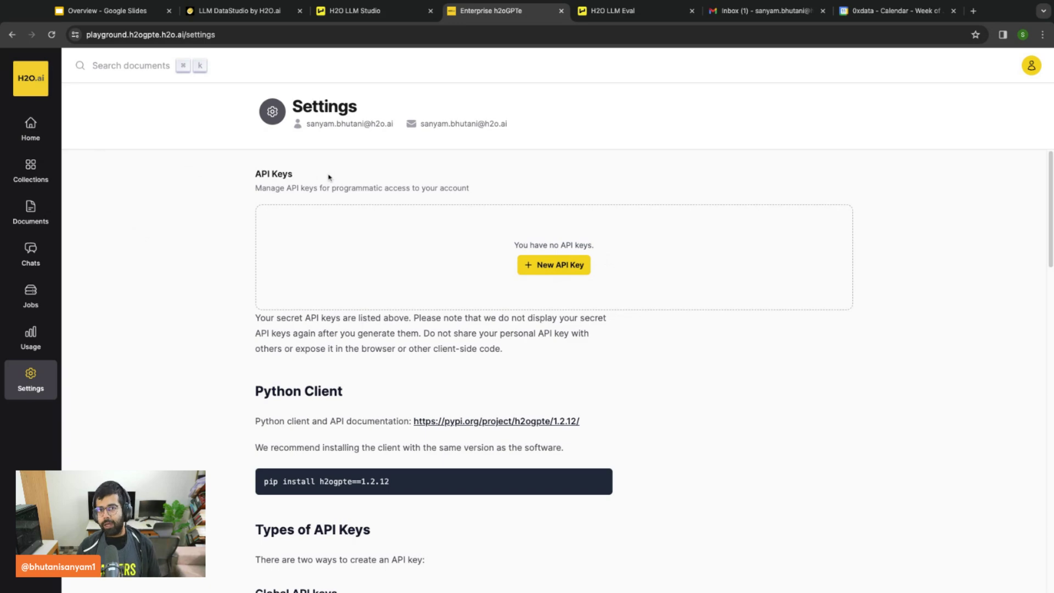
{"action": "scroll", "coordinate": [360, 204], "scroll_direction": "down", "scroll_amount": 1}
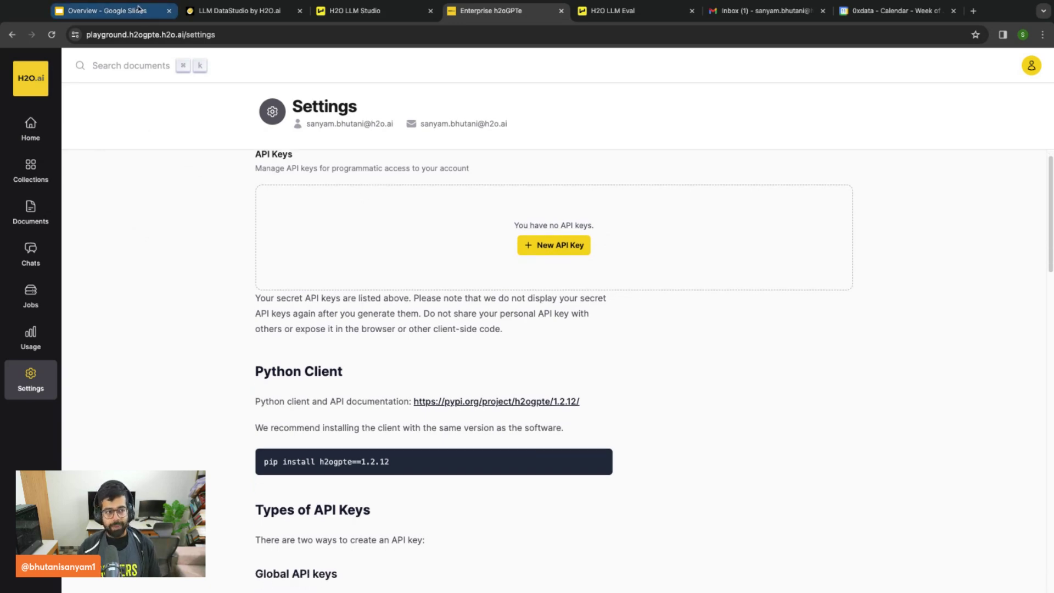
Revisit the GenAI ecosystem overview slide, then switch to H2O LLM Studio and reload it to check the fine-tuning experiment
{"action": "left_click", "coordinate": [104, 10]}
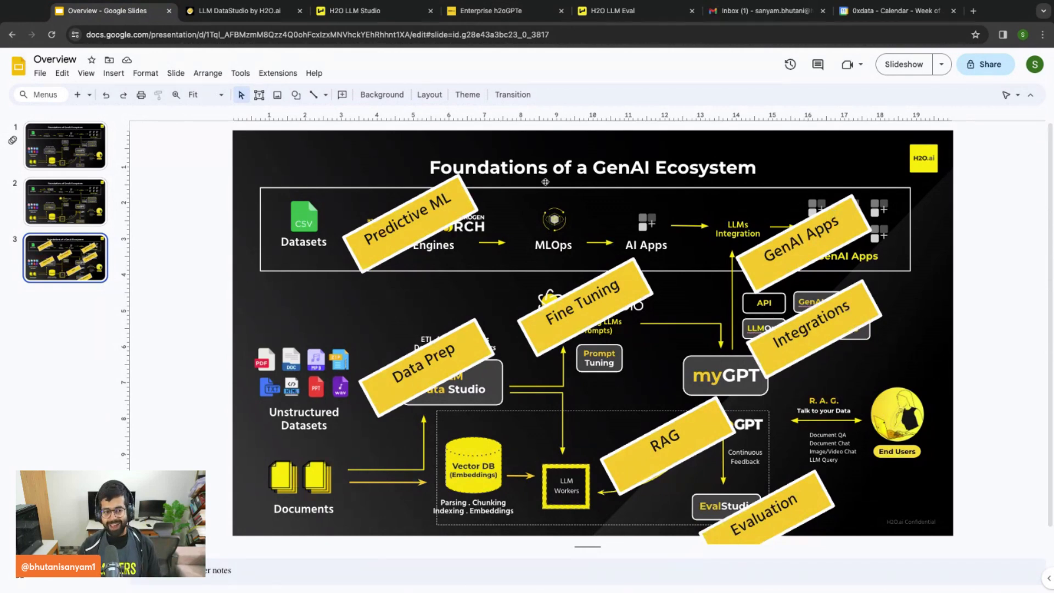
{"action": "left_click", "coordinate": [510, 21]}
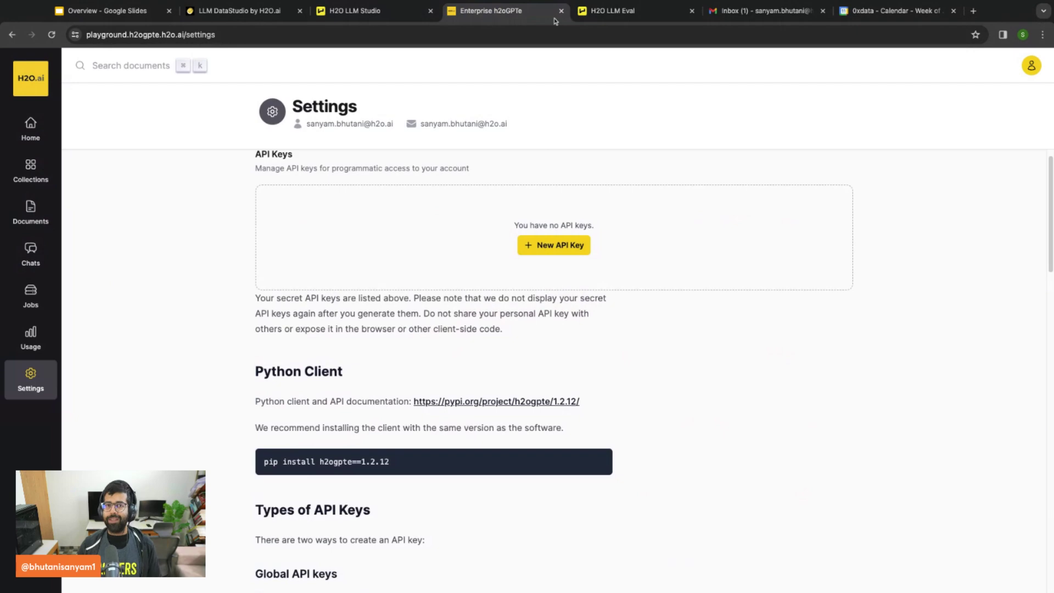
{"action": "left_click", "coordinate": [372, 7]}
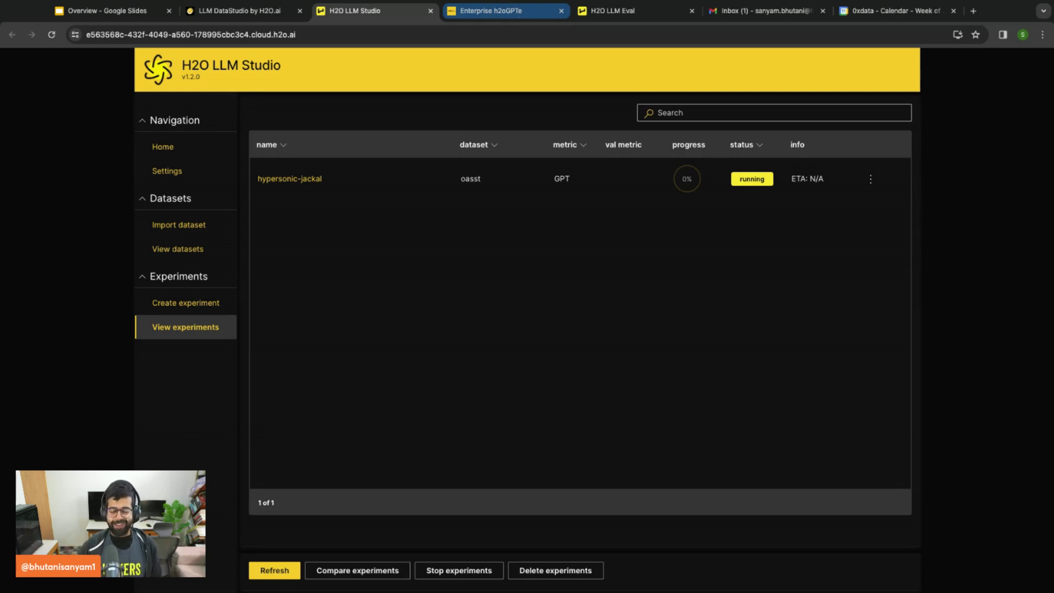
{"action": "left_click", "coordinate": [492, 10]}
{"action": "left_click", "coordinate": [362, 10]}
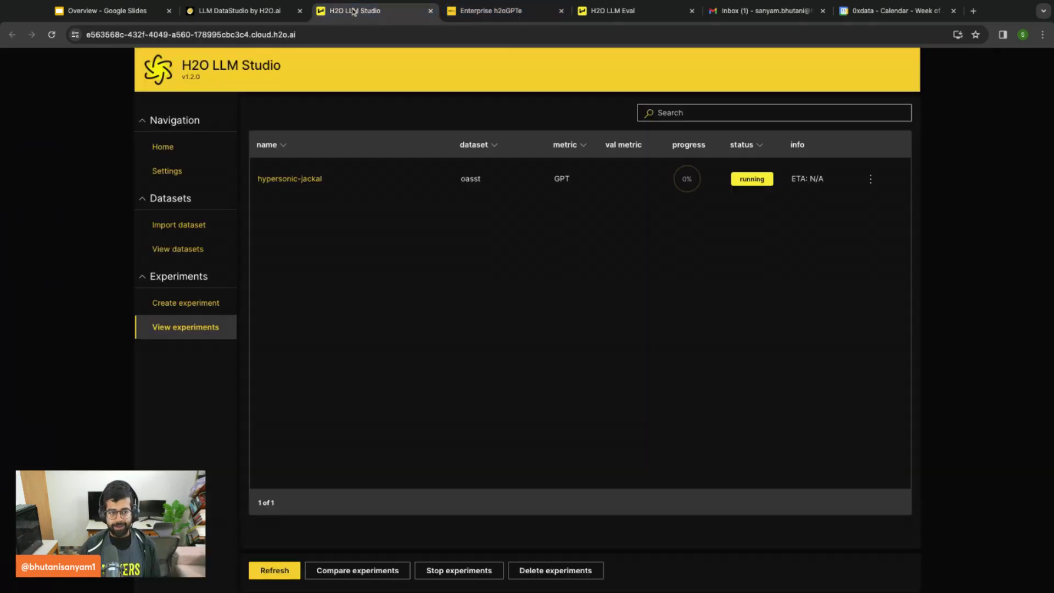
{"action": "left_click", "coordinate": [52, 35]}
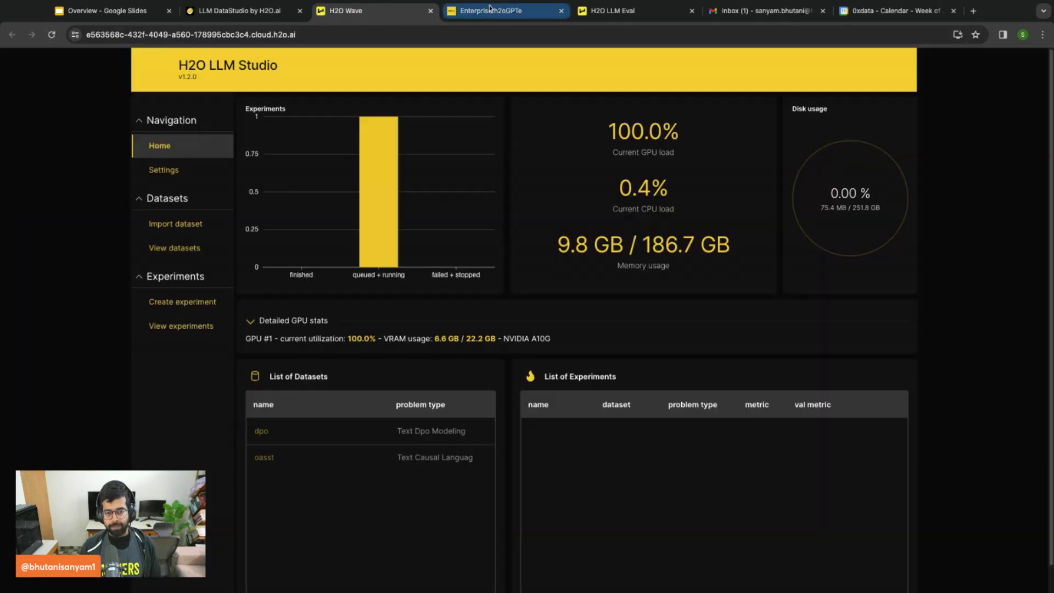
Switch back to Enterprise h2oGPTe, open the Just a ML Paper collection and start its first chat
{"action": "left_click", "coordinate": [484, 11]}
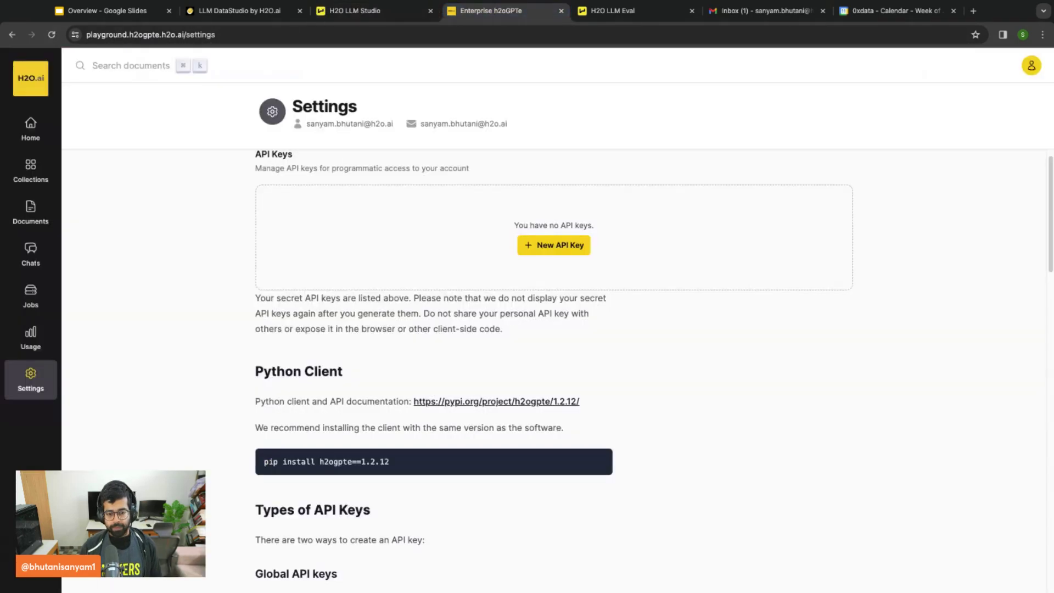
{"action": "left_click", "coordinate": [23, 175]}
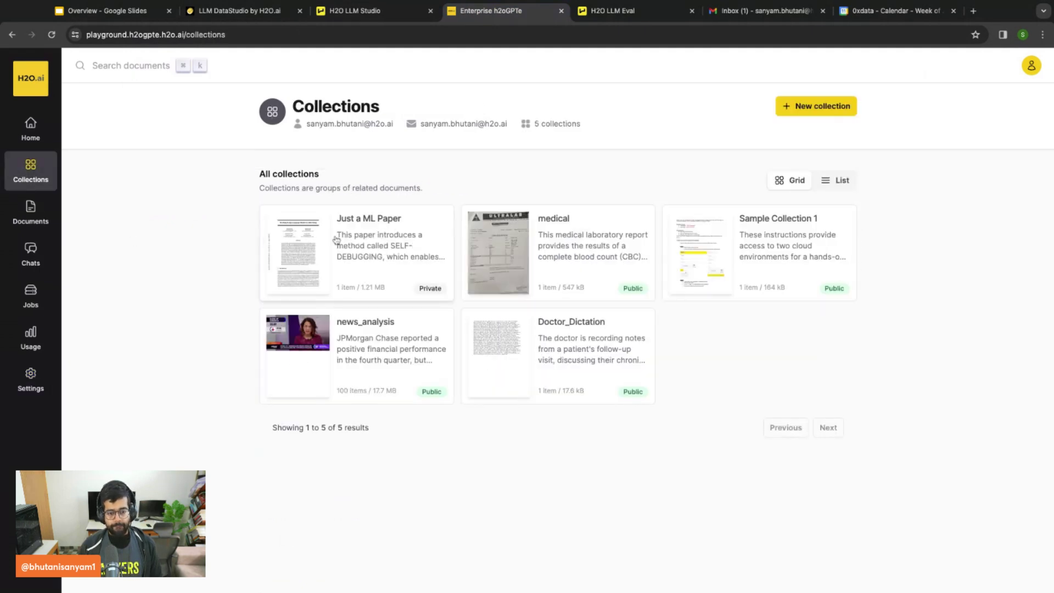
{"action": "left_click", "coordinate": [337, 240]}
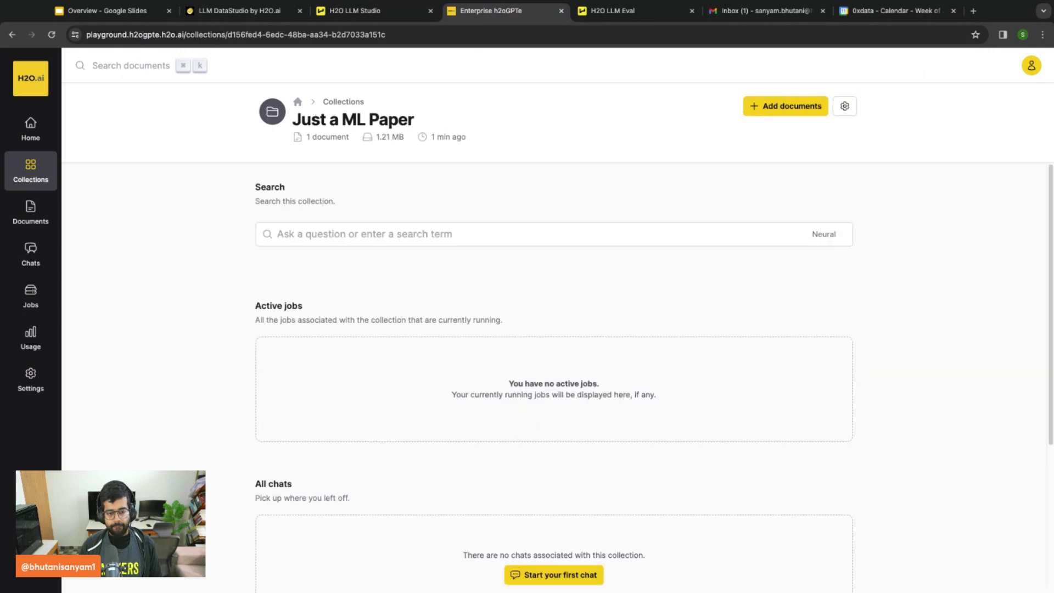
{"action": "scroll", "coordinate": [371, 302], "scroll_direction": "down", "scroll_amount": 5}
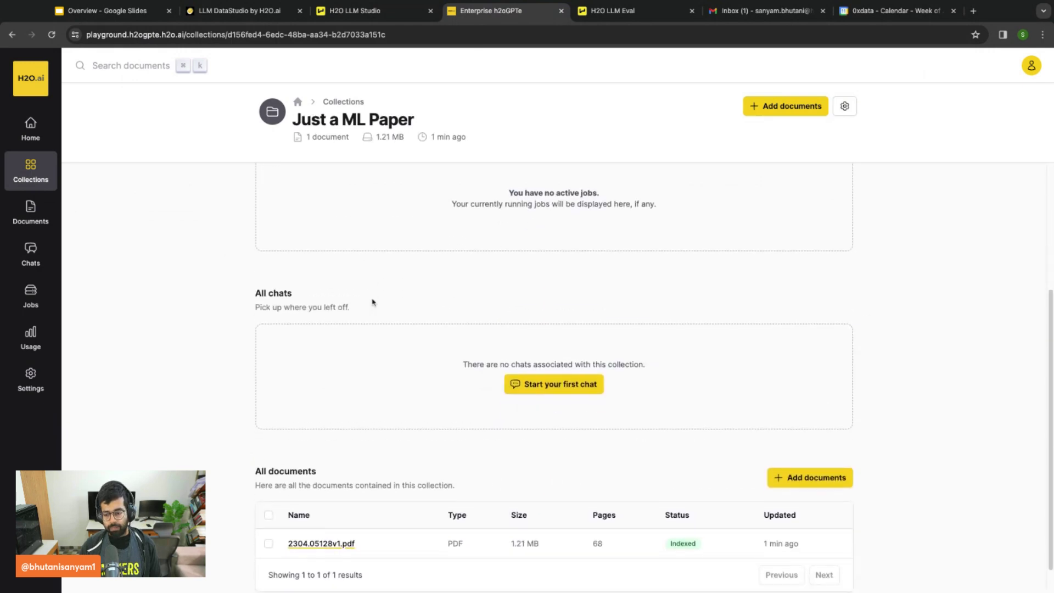
{"action": "scroll", "coordinate": [393, 300], "scroll_direction": "up", "scroll_amount": 5}
{"action": "scroll", "coordinate": [394, 301], "scroll_direction": "down", "scroll_amount": 5}
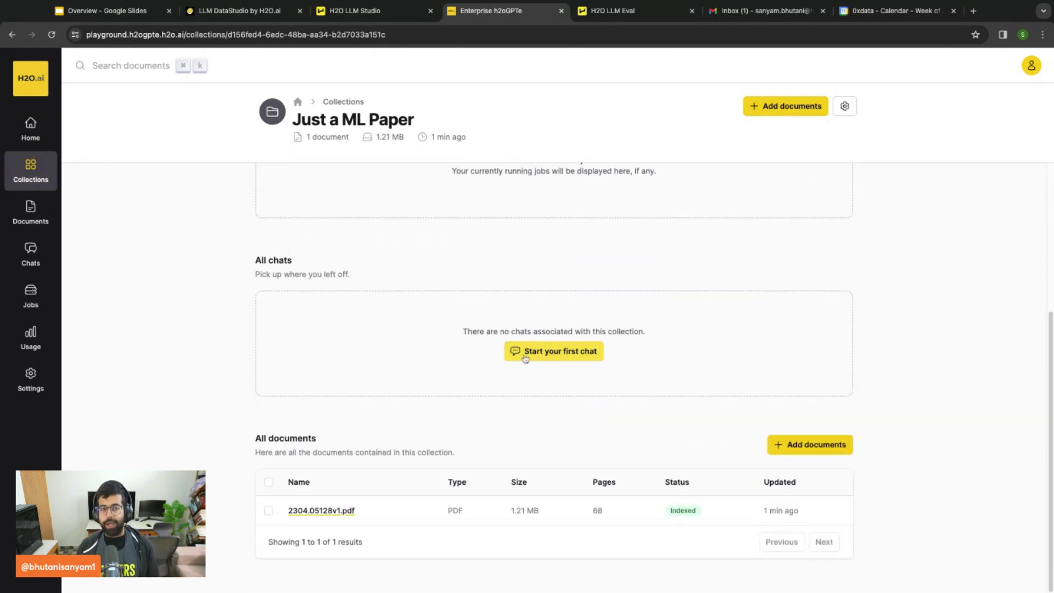
{"action": "left_click", "coordinate": [553, 357]}
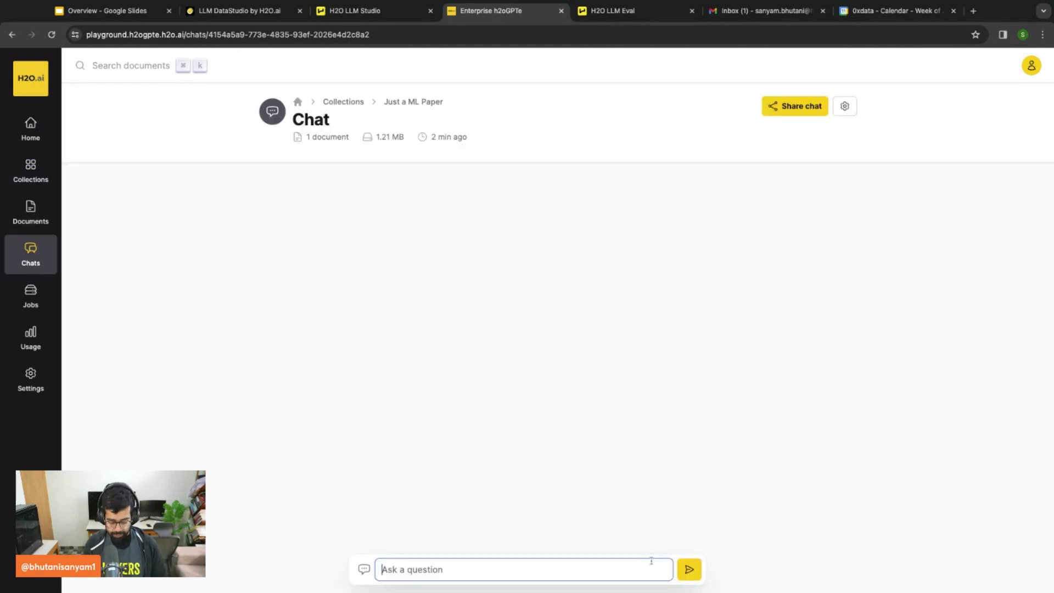
Ask the chat "Please summarise this paper" and close the inbox and calendar pages
{"action": "type", "text": "Pleas"}
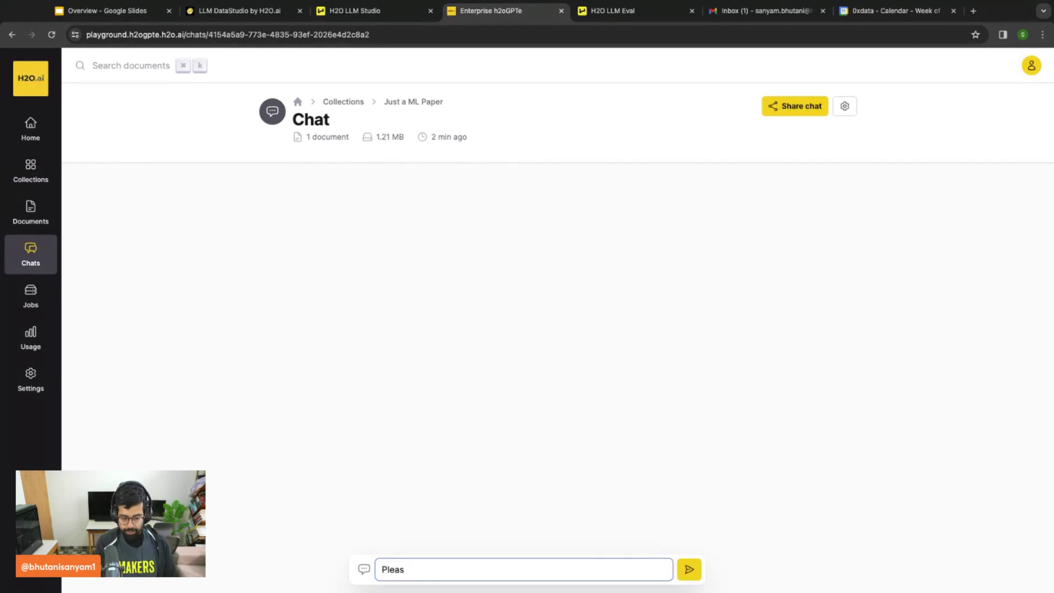
{"action": "type", "text": "e summarise"}
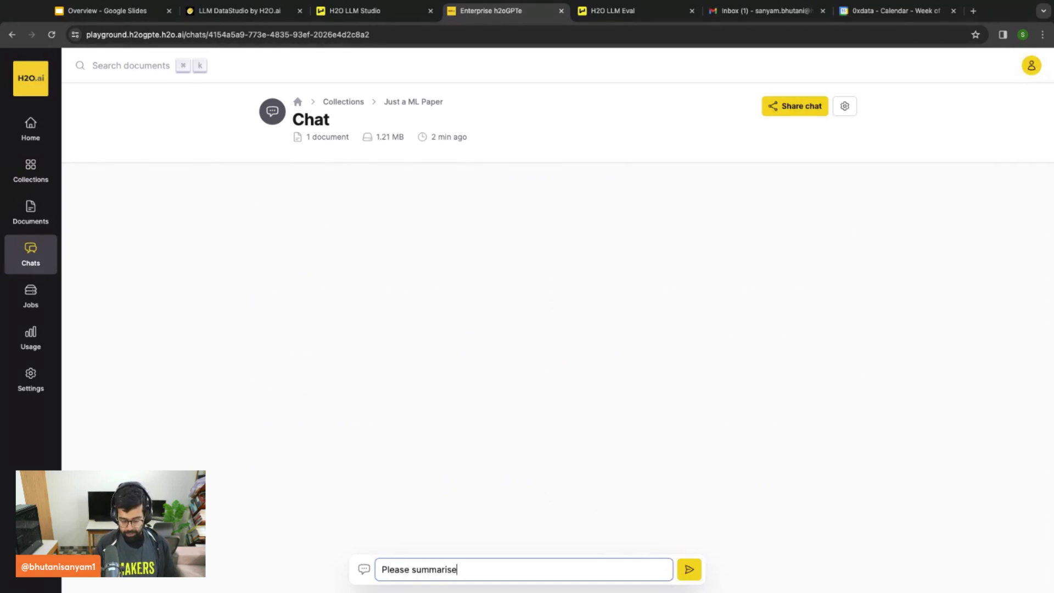
{"action": "type", "text": " this paper"}
{"action": "key", "text": "Return"}
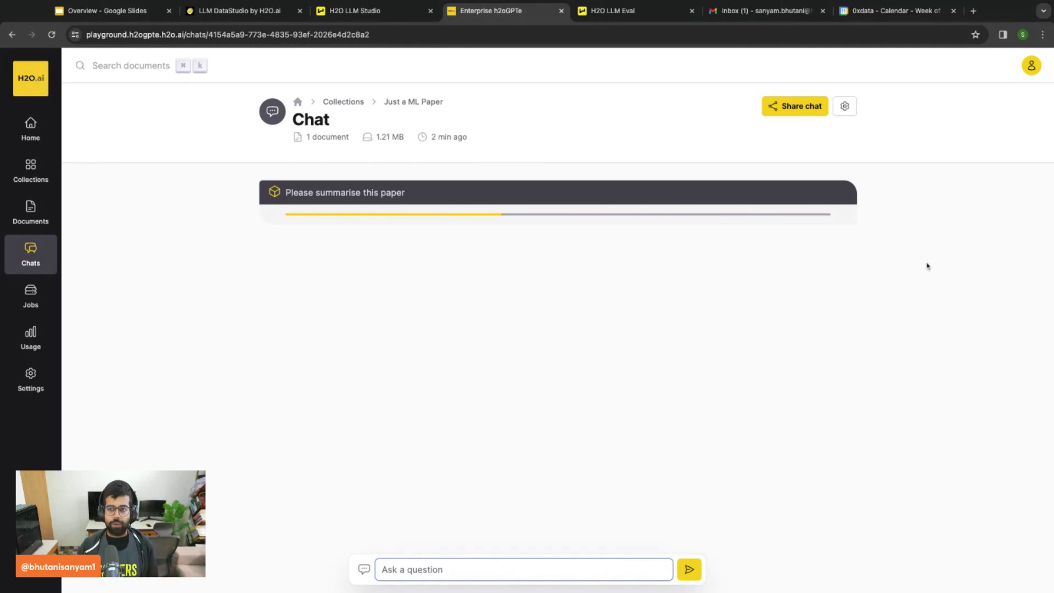
{"action": "left_click", "coordinate": [824, 11]}
{"action": "left_click", "coordinate": [824, 11]}
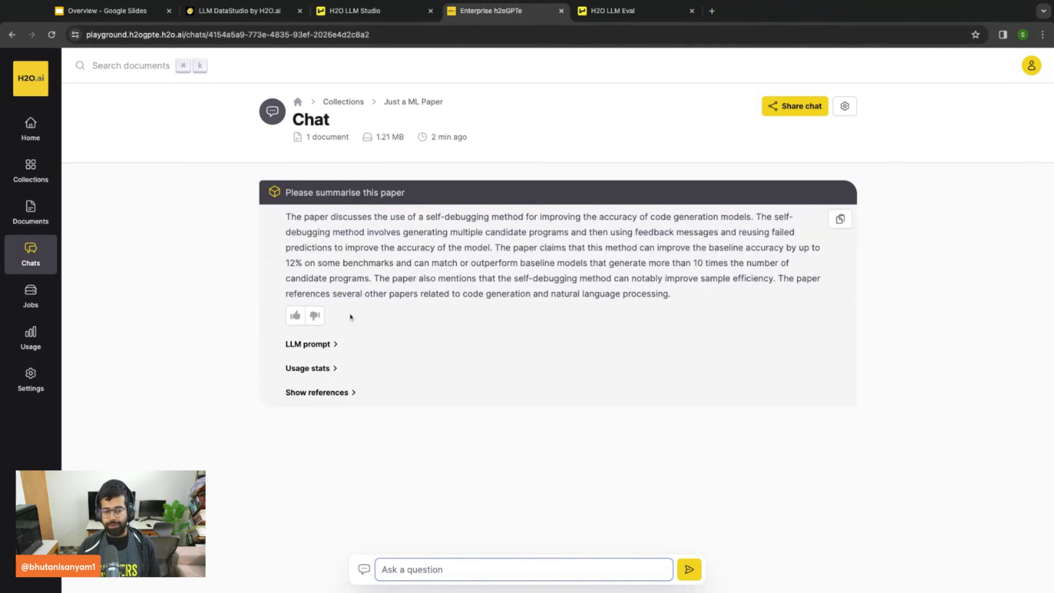
Read through the generated summary of the paper, highlighting its text
{"action": "left_click_drag", "start_coordinate": [287, 217], "coordinate": [544, 278]}
{"action": "left_click", "coordinate": [286, 216]}
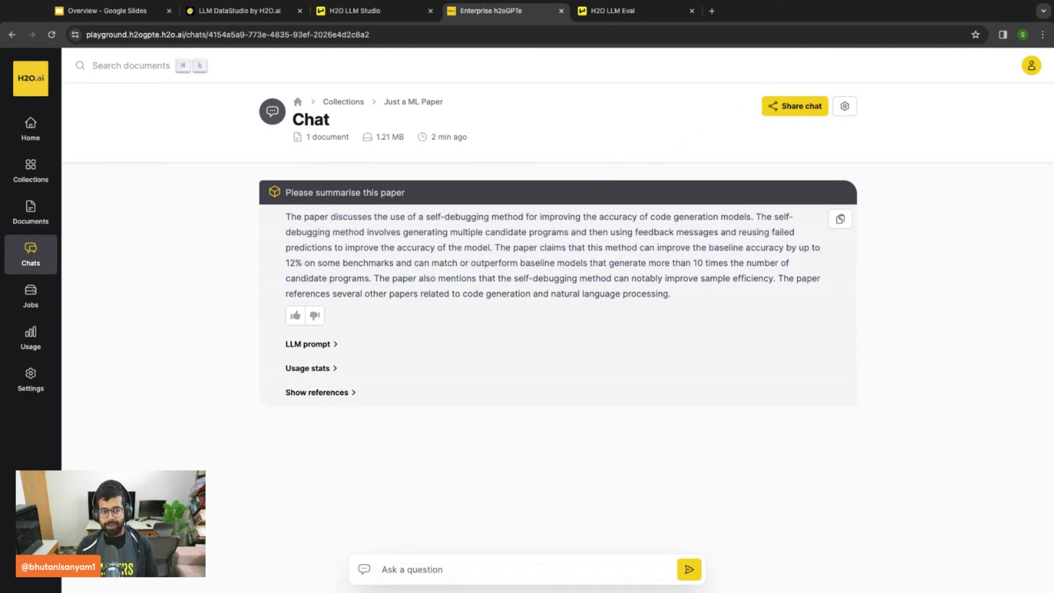
{"action": "left_click_drag", "start_coordinate": [286, 215], "coordinate": [671, 295]}
{"action": "left_click", "coordinate": [715, 309]}
Examine the LLM prompt with its retrieved page context and the usage stats behind the summary
{"action": "left_click", "coordinate": [311, 345]}
{"action": "scroll", "coordinate": [373, 388], "scroll_direction": "down", "scroll_amount": 1}
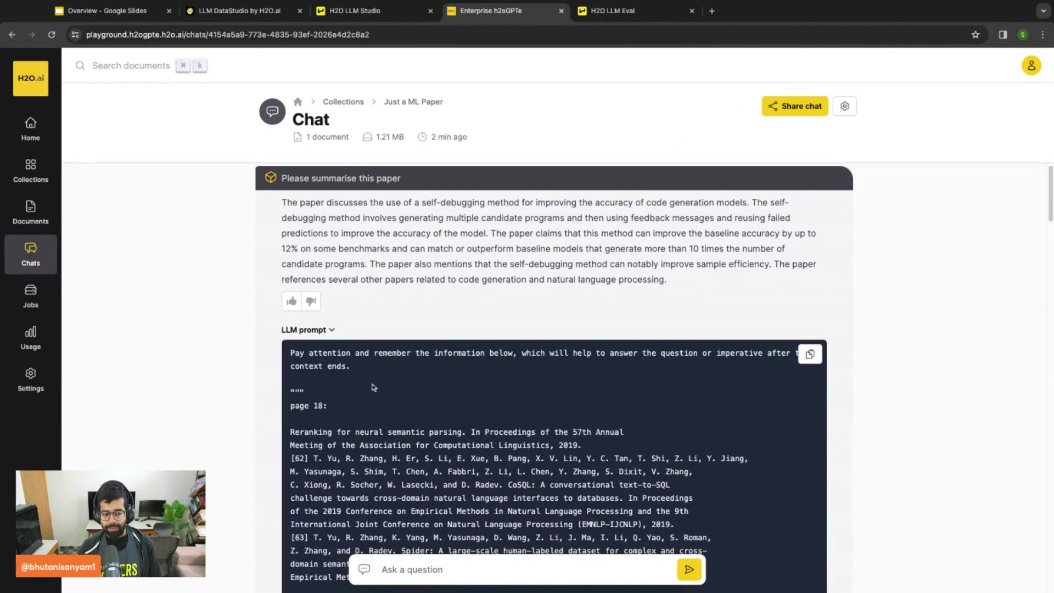
{"action": "scroll", "coordinate": [373, 388], "scroll_direction": "down", "scroll_amount": 10}
{"action": "scroll", "coordinate": [769, 487], "scroll_direction": "down", "scroll_amount": 10}
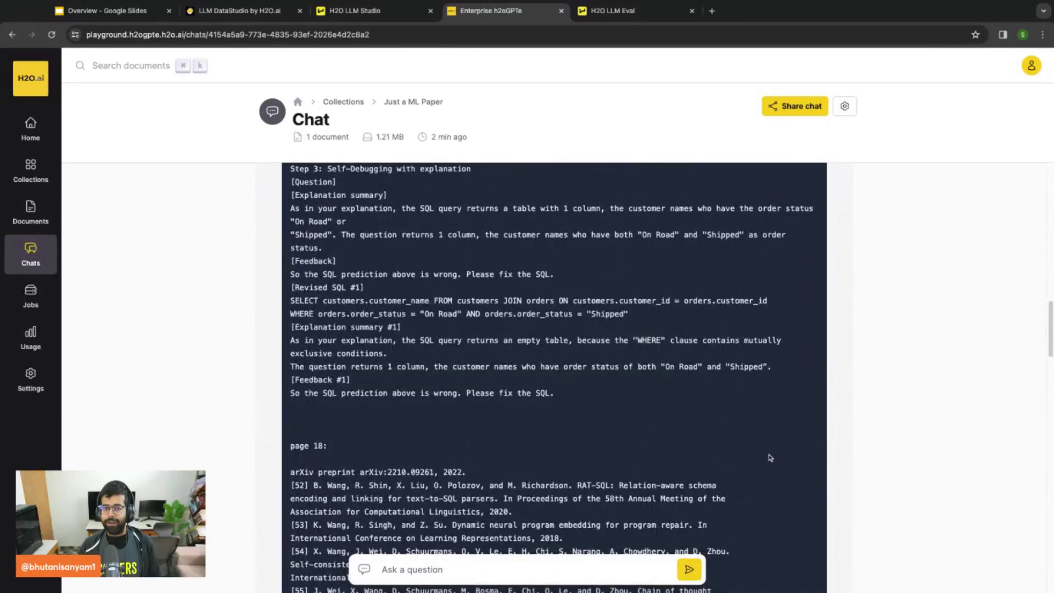
{"action": "scroll", "coordinate": [770, 457], "scroll_direction": "up", "scroll_amount": 10}
{"action": "scroll", "coordinate": [477, 403], "scroll_direction": "up", "scroll_amount": 10}
{"action": "left_click", "coordinate": [321, 344]}
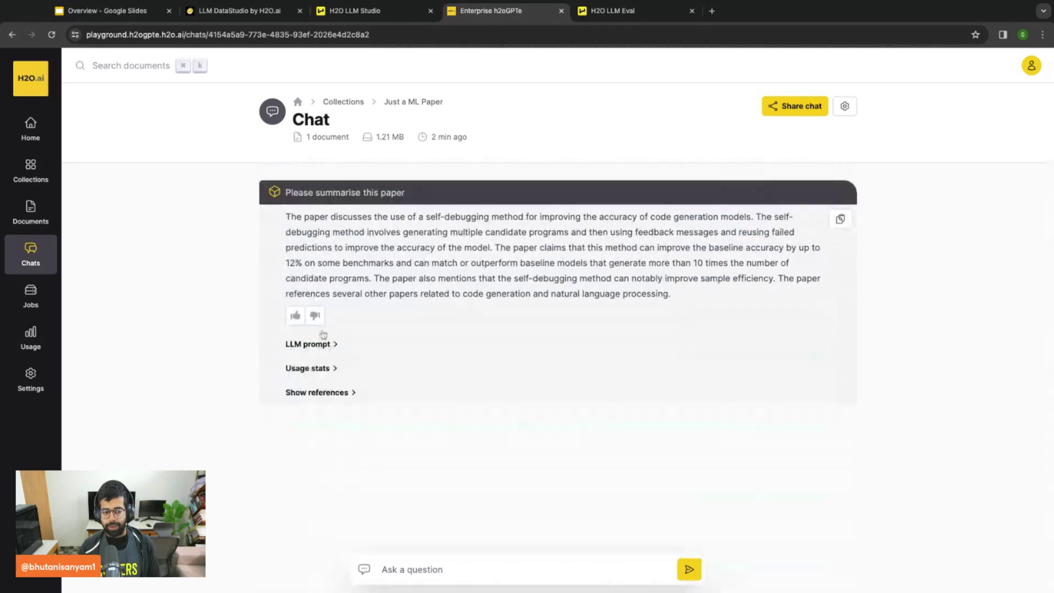
{"action": "left_click", "coordinate": [343, 374]}
{"action": "left_click", "coordinate": [341, 374]}
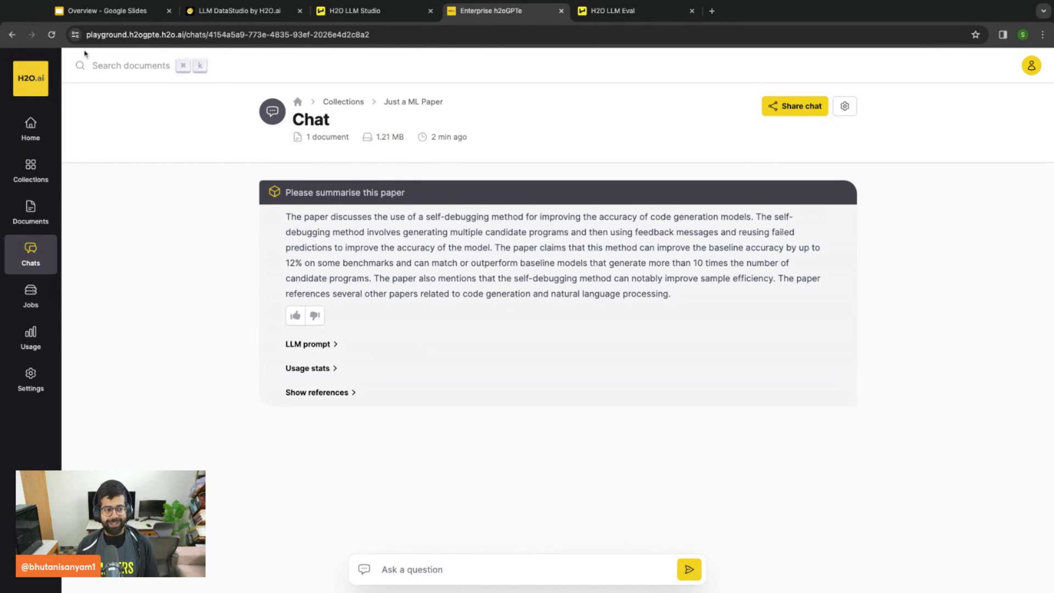
Revisit the GenAI ecosystem overview slide and examine the Elo Leaderboard on H2O LLM Eval (evalgpt.ai)
{"action": "left_click", "coordinate": [104, 11]}
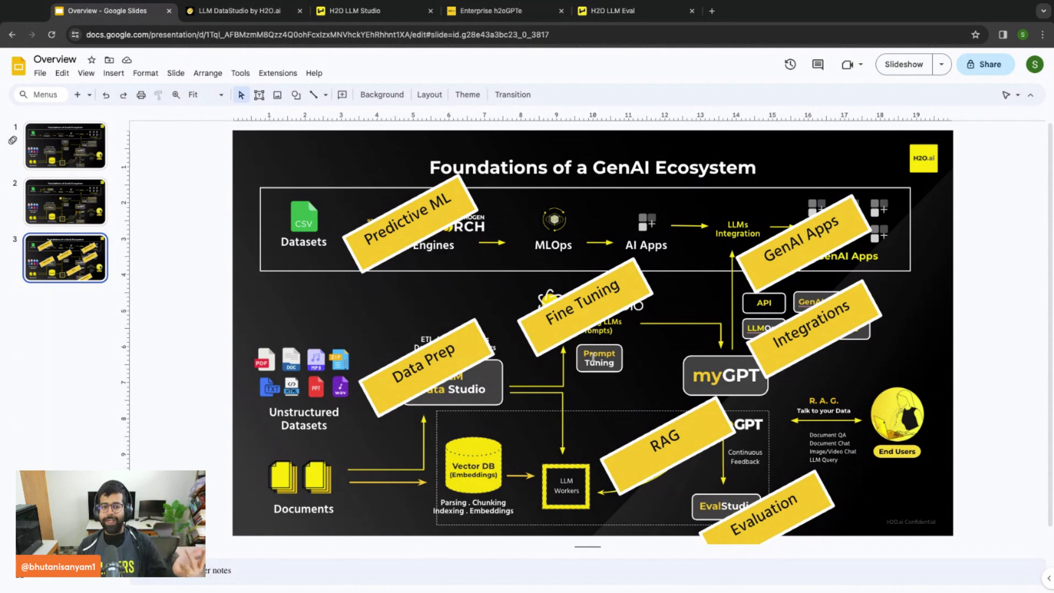
{"action": "left_click", "coordinate": [681, 5]}
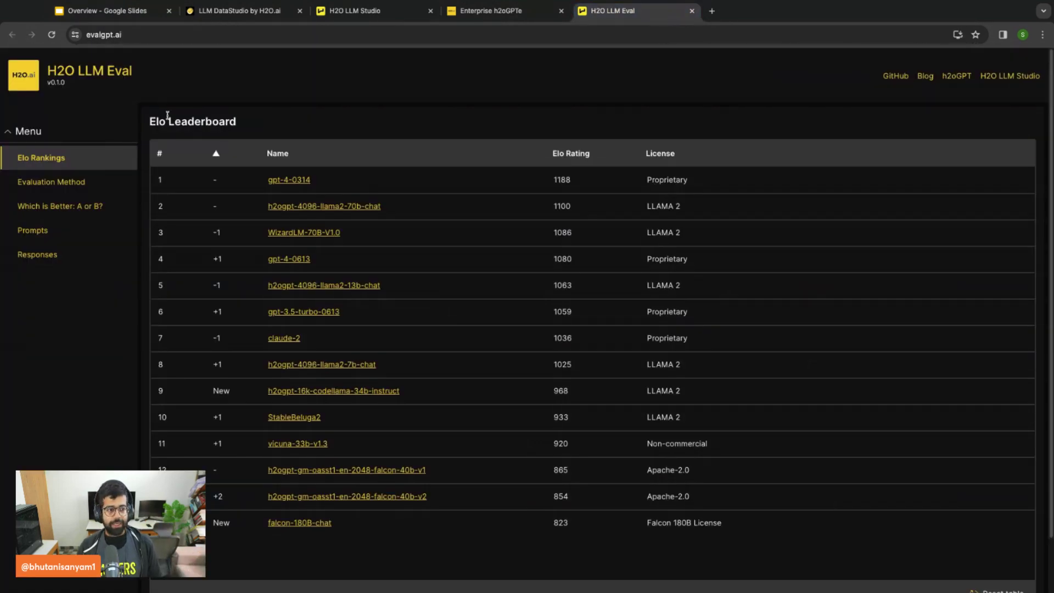
{"action": "left_click", "coordinate": [105, 36]}
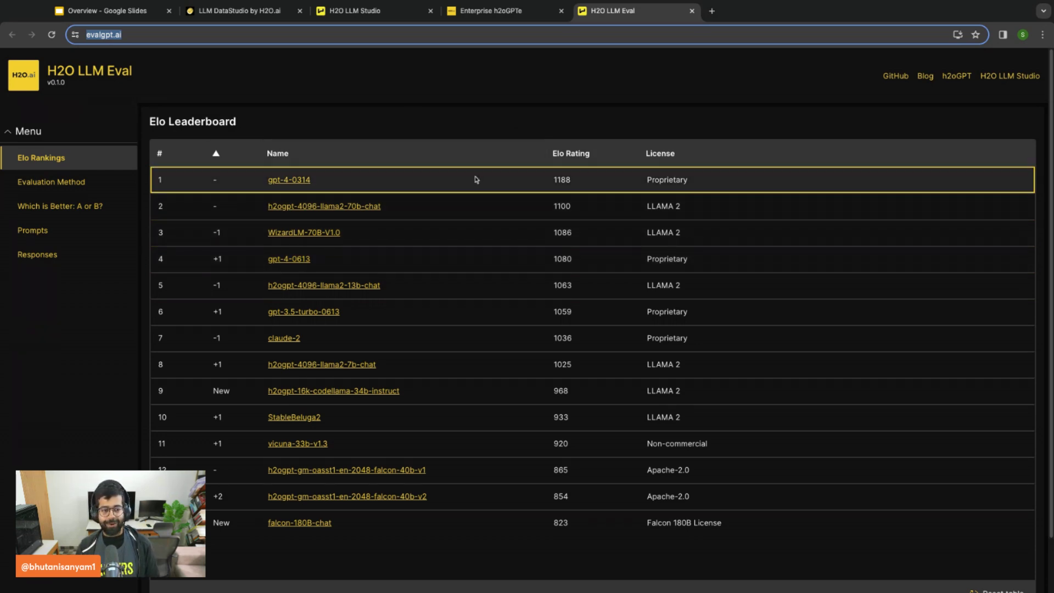
{"action": "scroll", "coordinate": [338, 421], "scroll_direction": "down", "scroll_amount": 1}
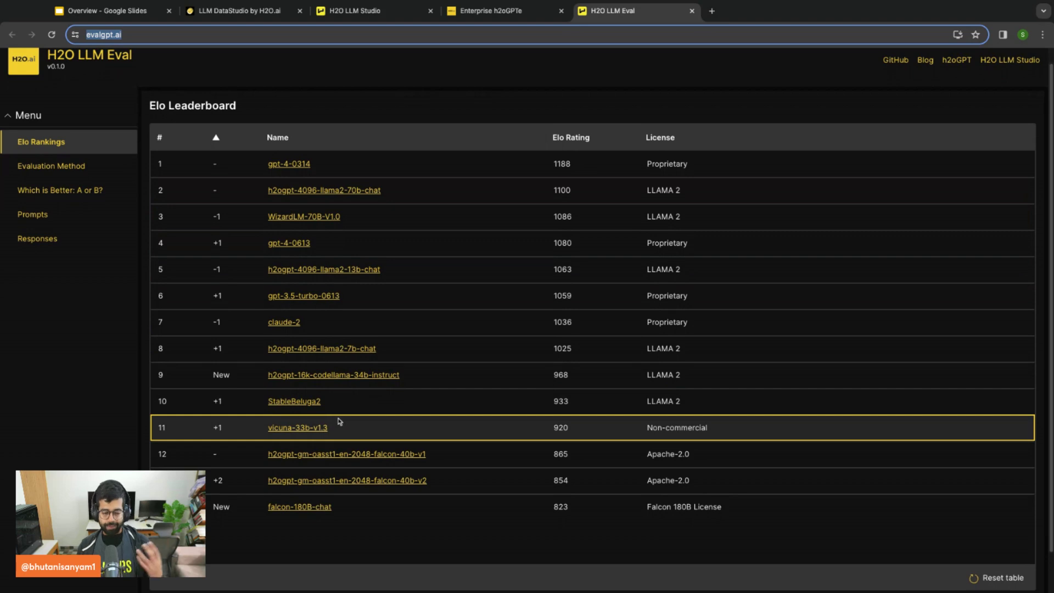
{"action": "scroll", "coordinate": [340, 417], "scroll_direction": "up", "scroll_amount": 1}
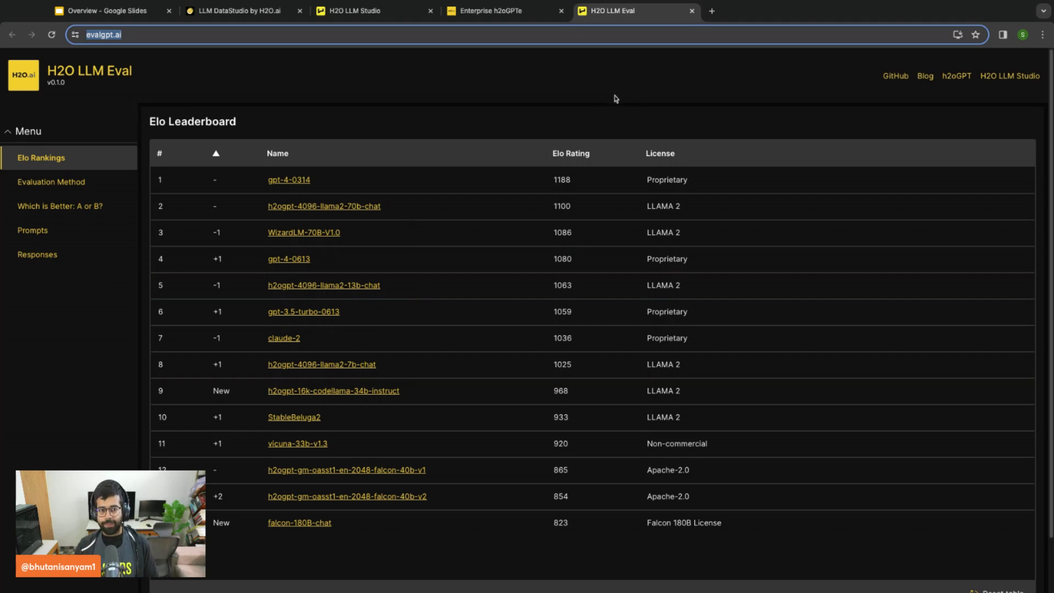
{"action": "left_click", "coordinate": [104, 10]}
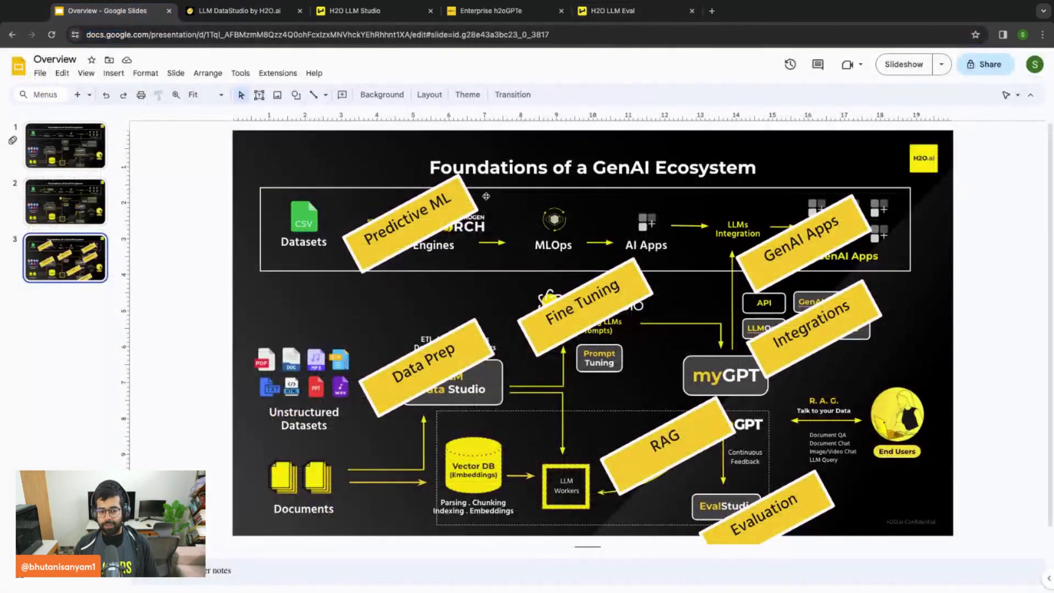